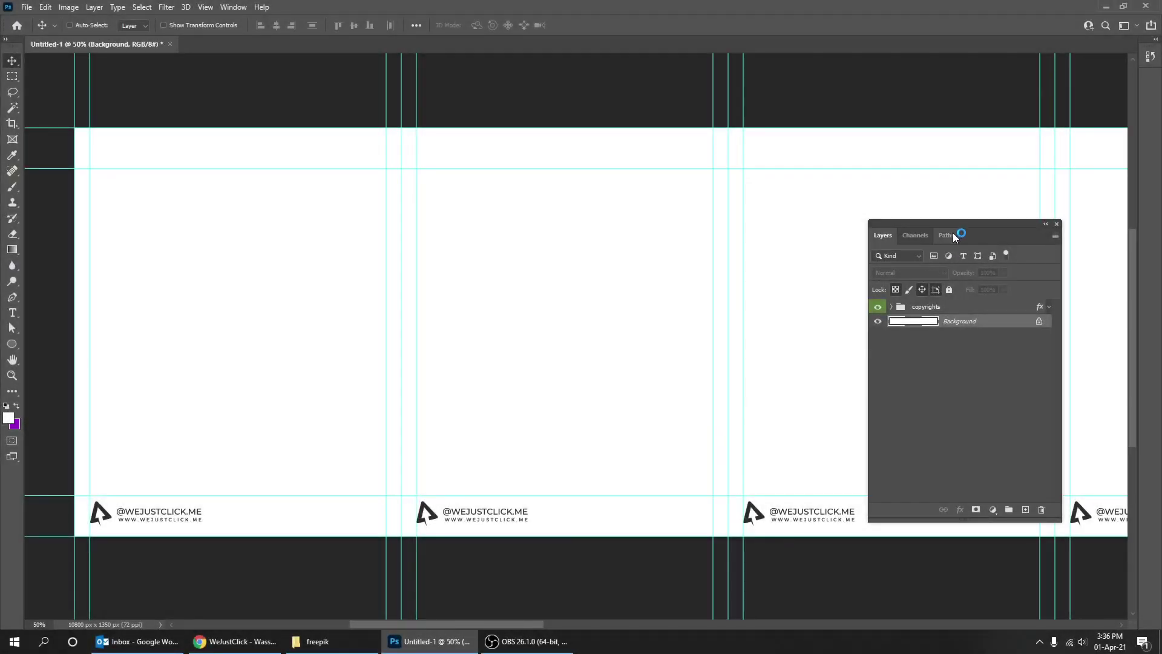
Step: Place the bent-leg businessman umbrella photo at the banner's left edge as its own layer
{"action": "left_click_drag", "start_coordinate": [961, 235], "coordinate": [916, 180]}
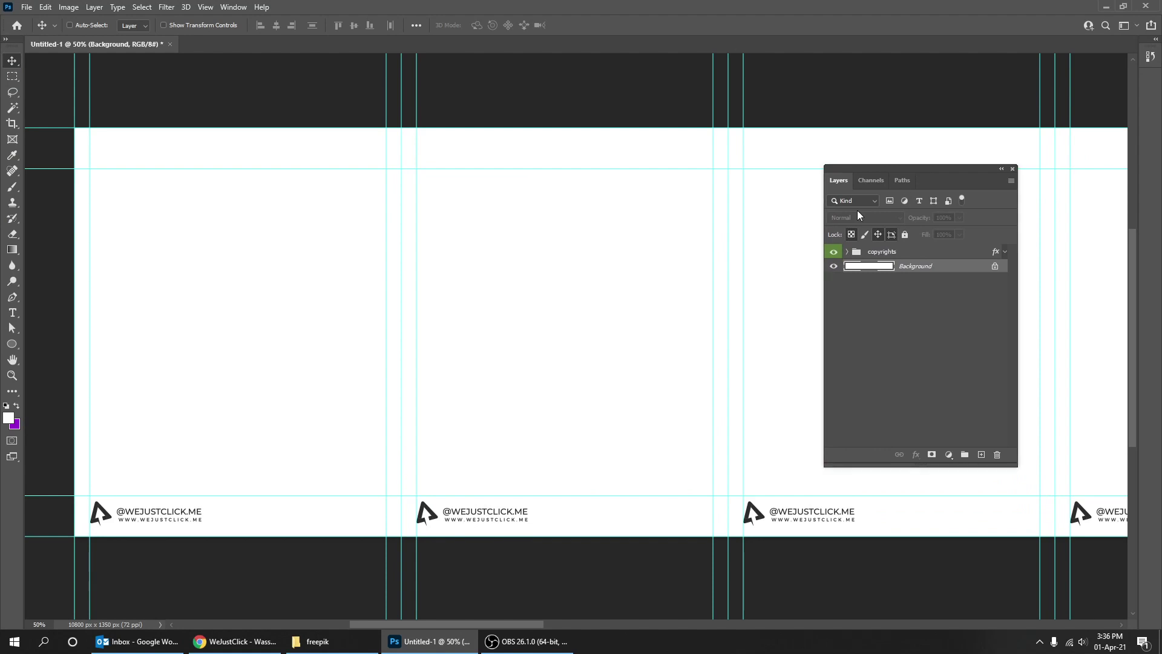
{"action": "left_click", "coordinate": [347, 643]}
{"action": "left_click_drag", "start_coordinate": [230, 194], "coordinate": [367, 416]}
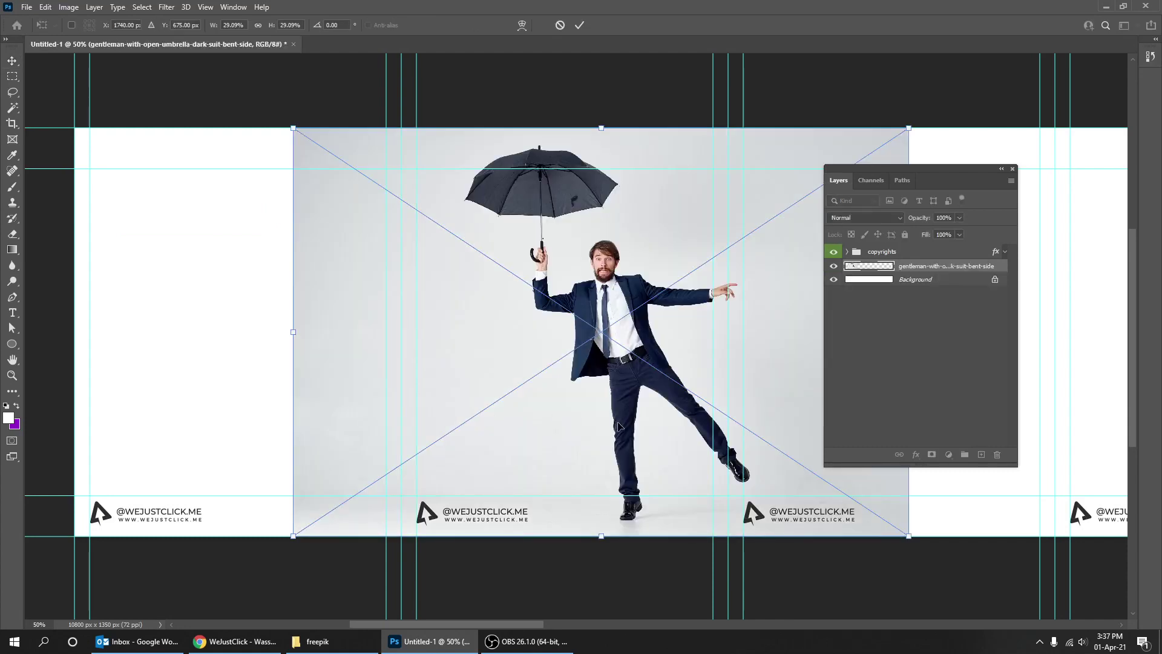
{"action": "left_click_drag", "start_coordinate": [619, 426], "coordinate": [439, 427]}
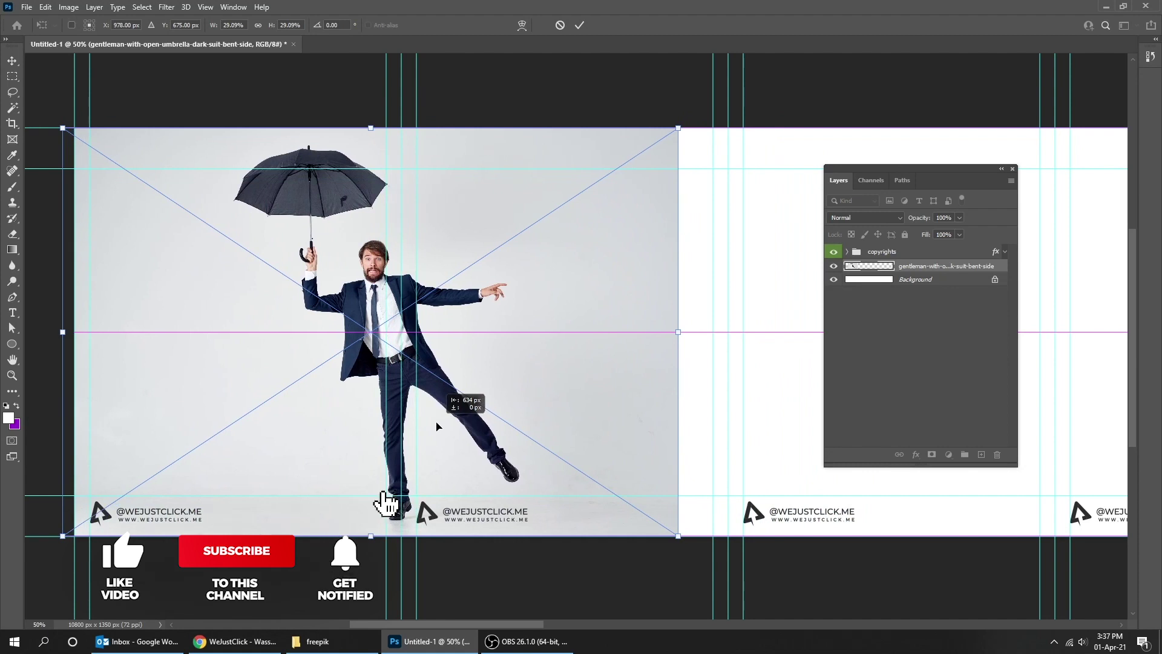
{"action": "key", "text": "Return"}
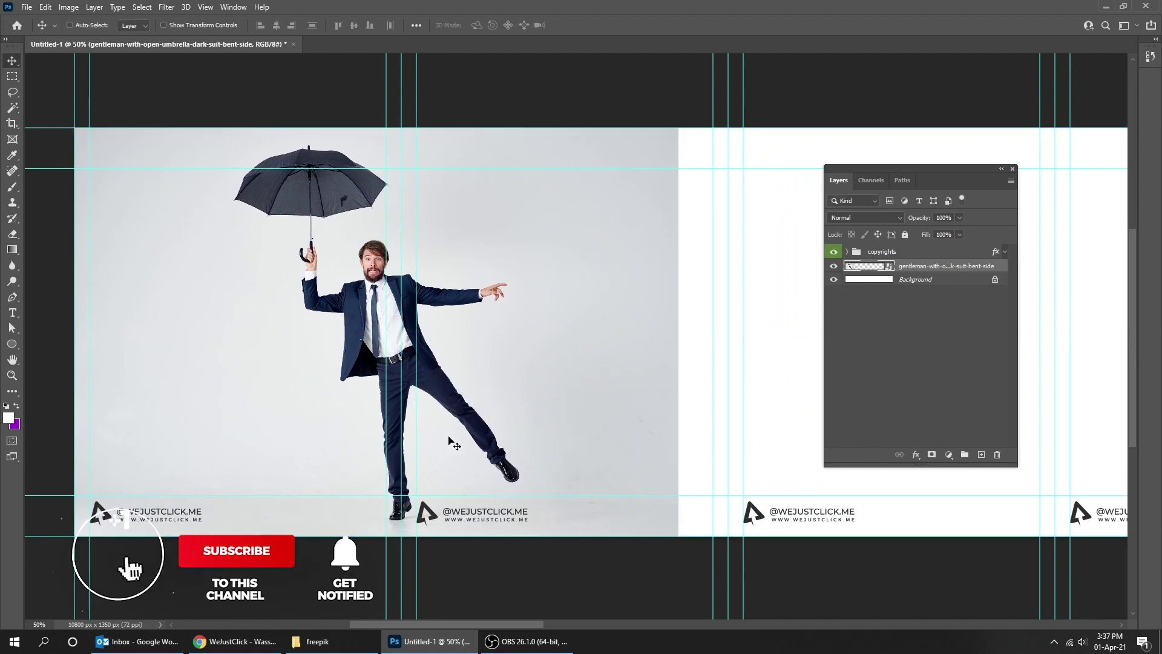
{"action": "left_click", "coordinate": [315, 640]}
Step: Place the elegant-gentleman umbrella photo in the second panel and stack it beneath the first photo
{"action": "left_click", "coordinate": [378, 177]}
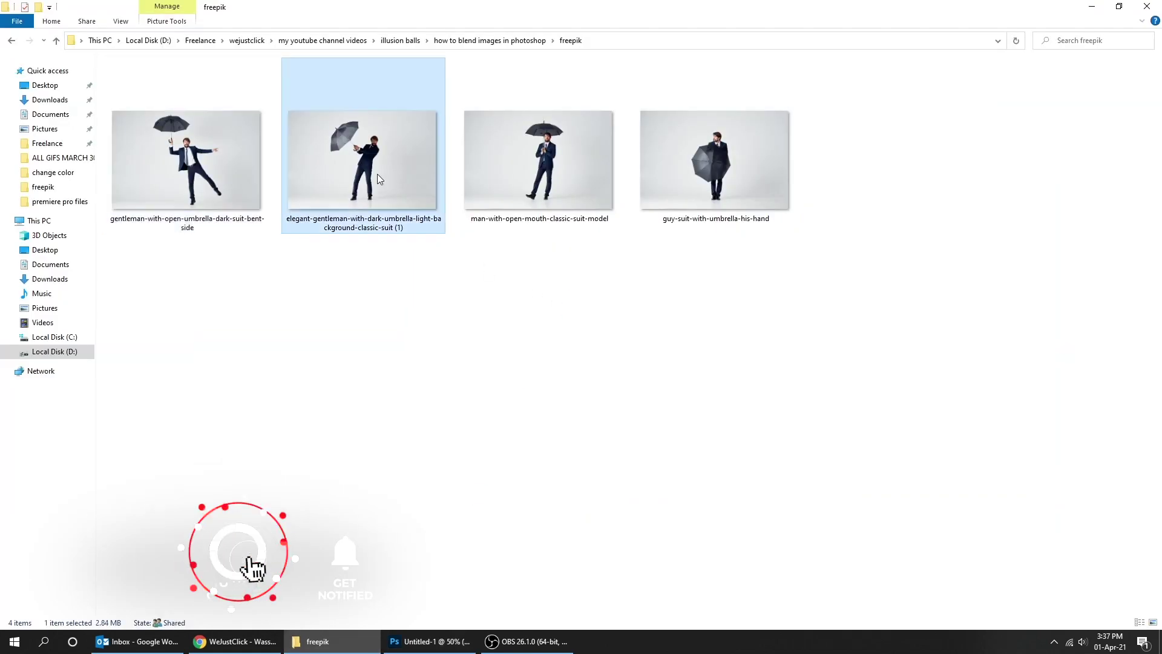
{"action": "left_click_drag", "start_coordinate": [376, 173], "coordinate": [617, 368]}
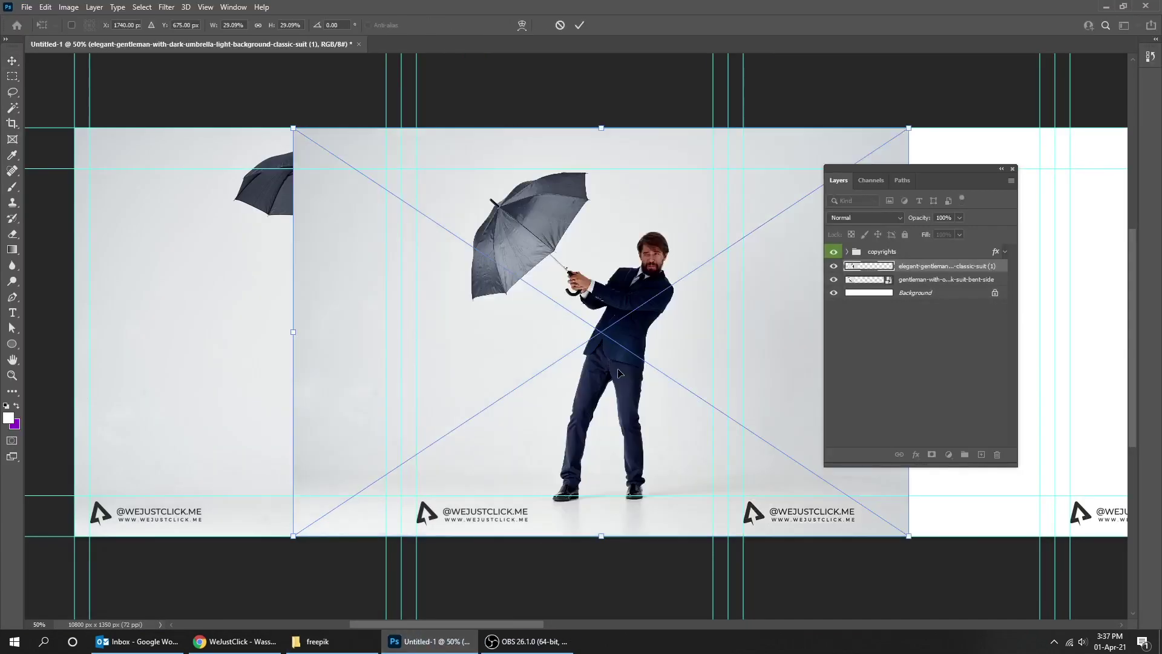
{"action": "left_click_drag", "start_coordinate": [661, 365], "coordinate": [647, 345]}
{"action": "left_click_drag", "start_coordinate": [566, 325], "coordinate": [568, 330]}
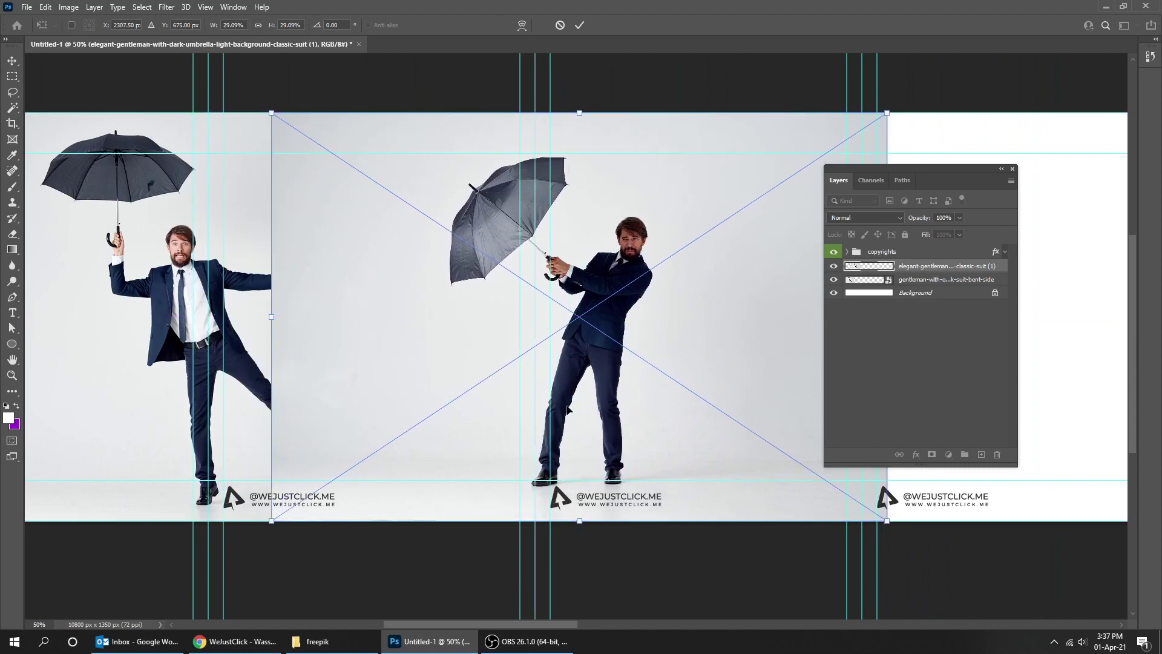
{"action": "left_click_drag", "start_coordinate": [568, 410], "coordinate": [640, 373]}
{"action": "key", "text": "Return"}
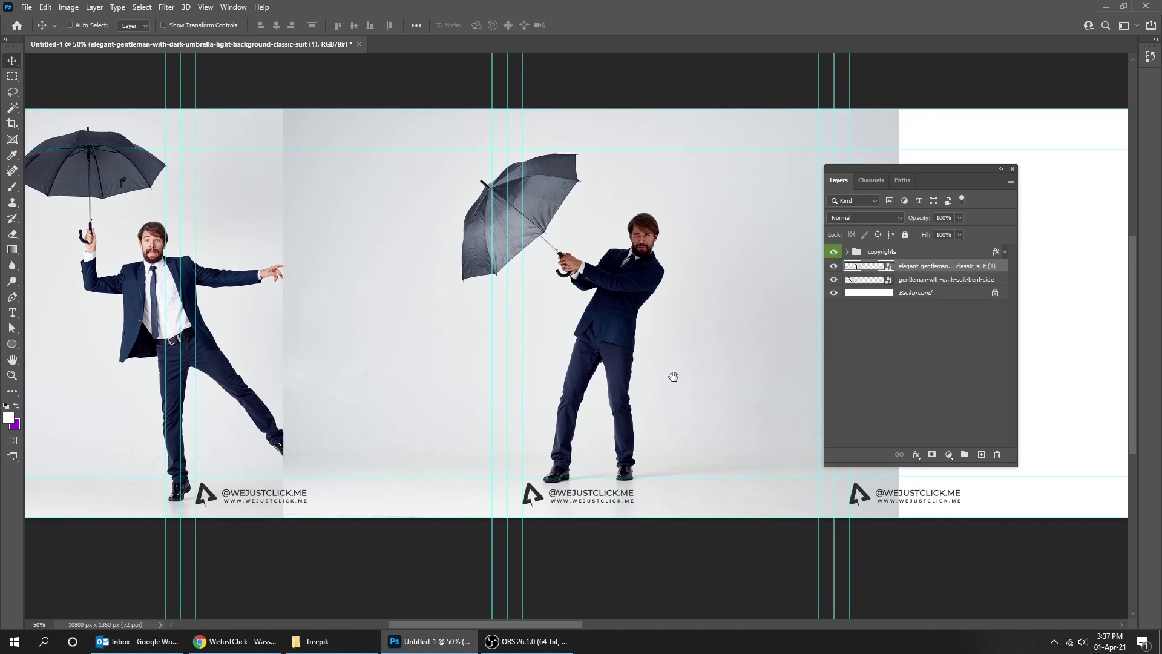
{"action": "left_click_drag", "start_coordinate": [968, 273], "coordinate": [970, 284]}
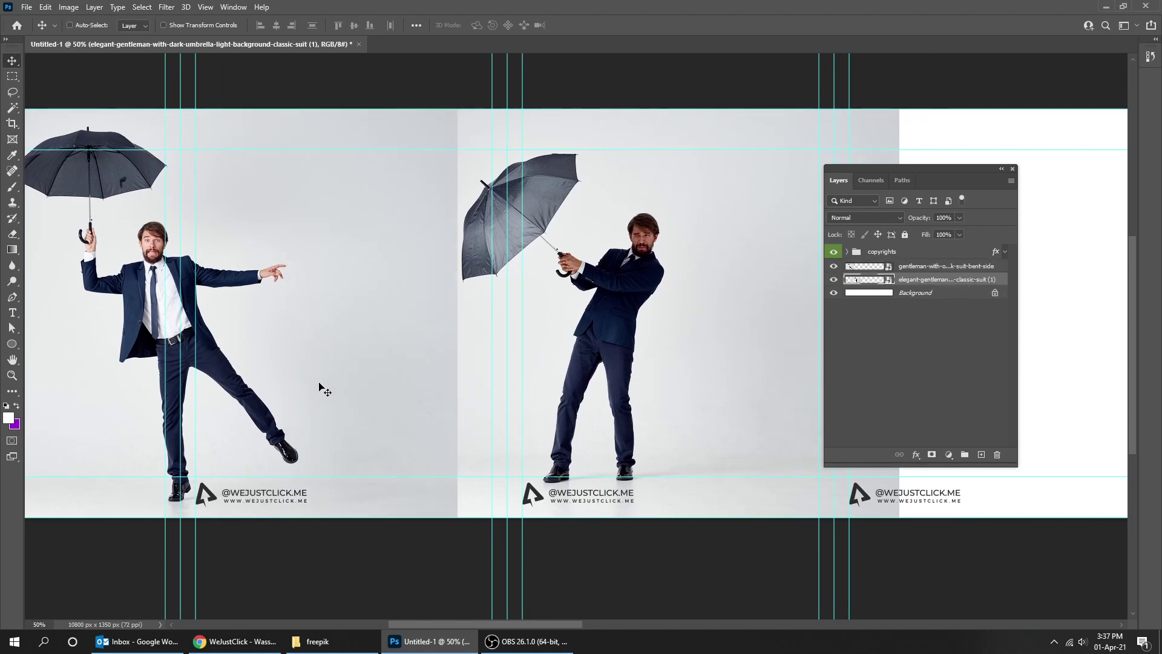
Step: Mask the first photo and draw a foreground-to-background gradient across its right seam
{"action": "left_click", "coordinate": [915, 266]}
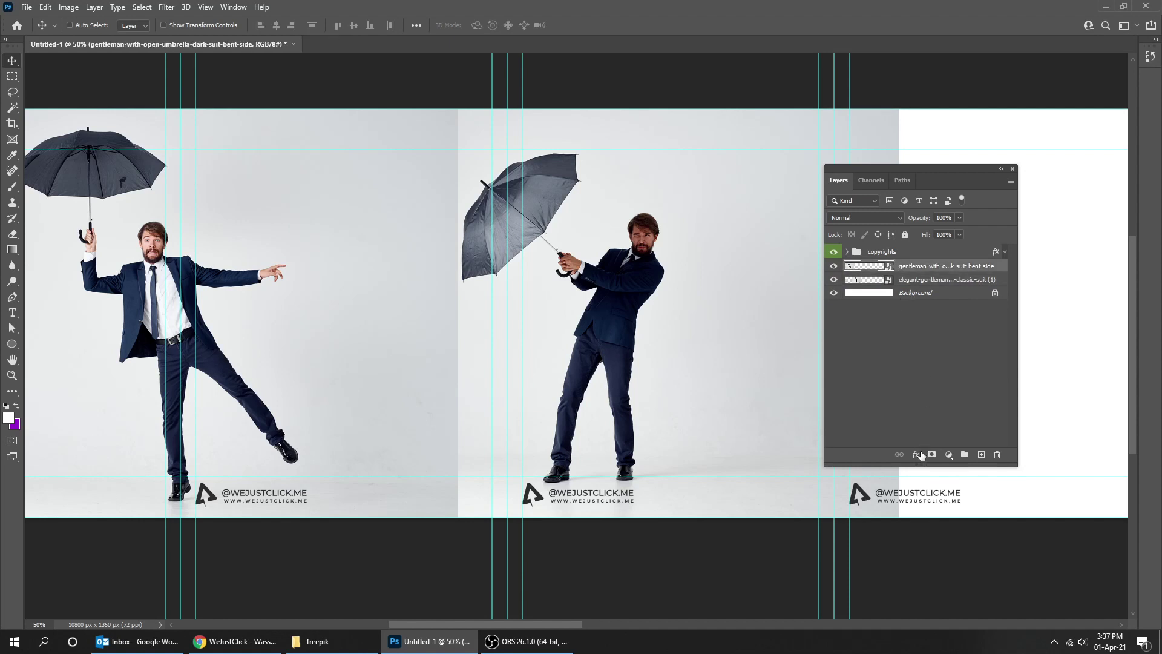
{"action": "left_click", "coordinate": [932, 455]}
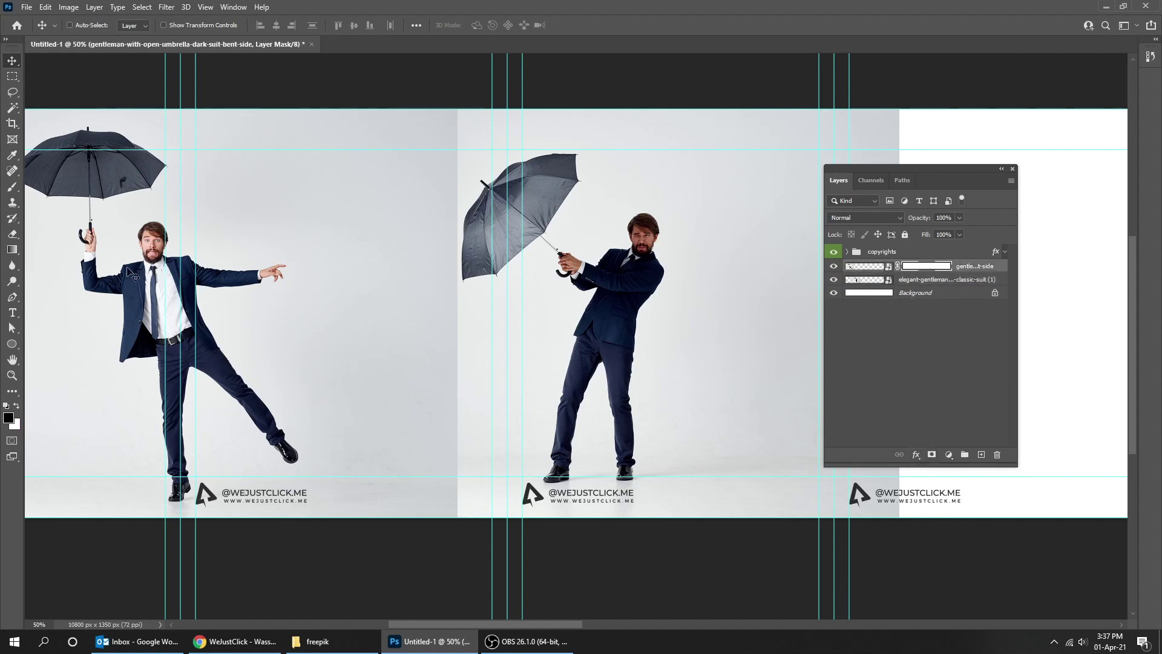
{"action": "key", "text": "g"}
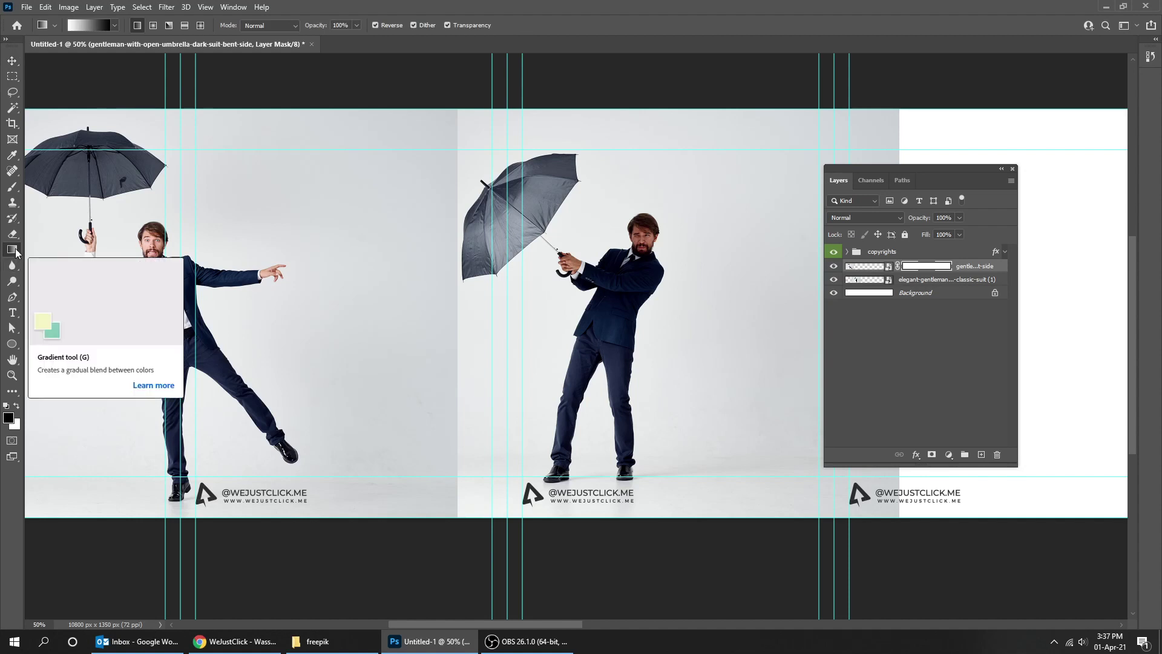
{"action": "left_click", "coordinate": [88, 27]}
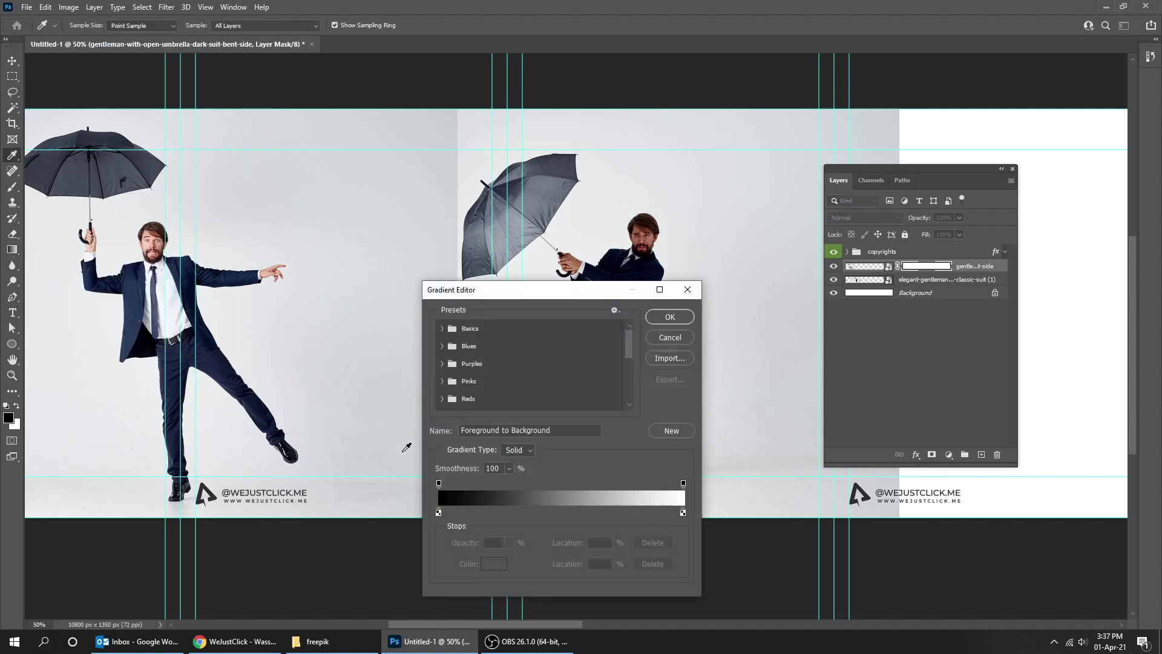
{"action": "left_click", "coordinate": [670, 317]}
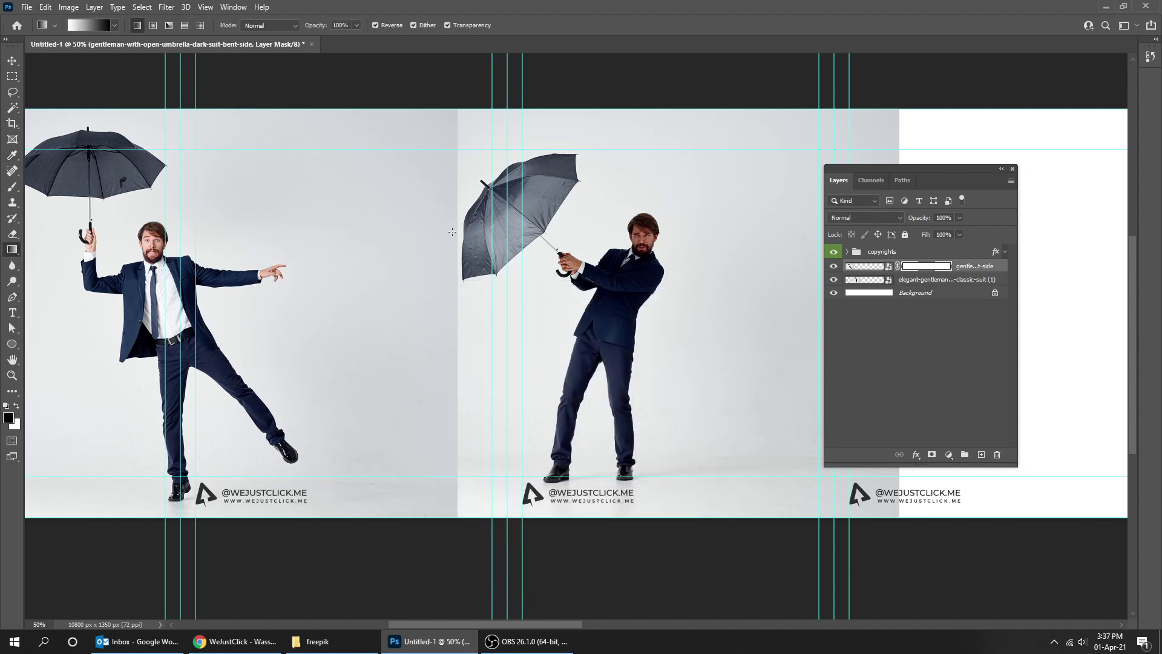
{"action": "left_click", "coordinate": [375, 26]}
{"action": "left_click", "coordinate": [375, 25]}
{"action": "left_click_drag", "start_coordinate": [422, 330], "coordinate": [455, 331]}
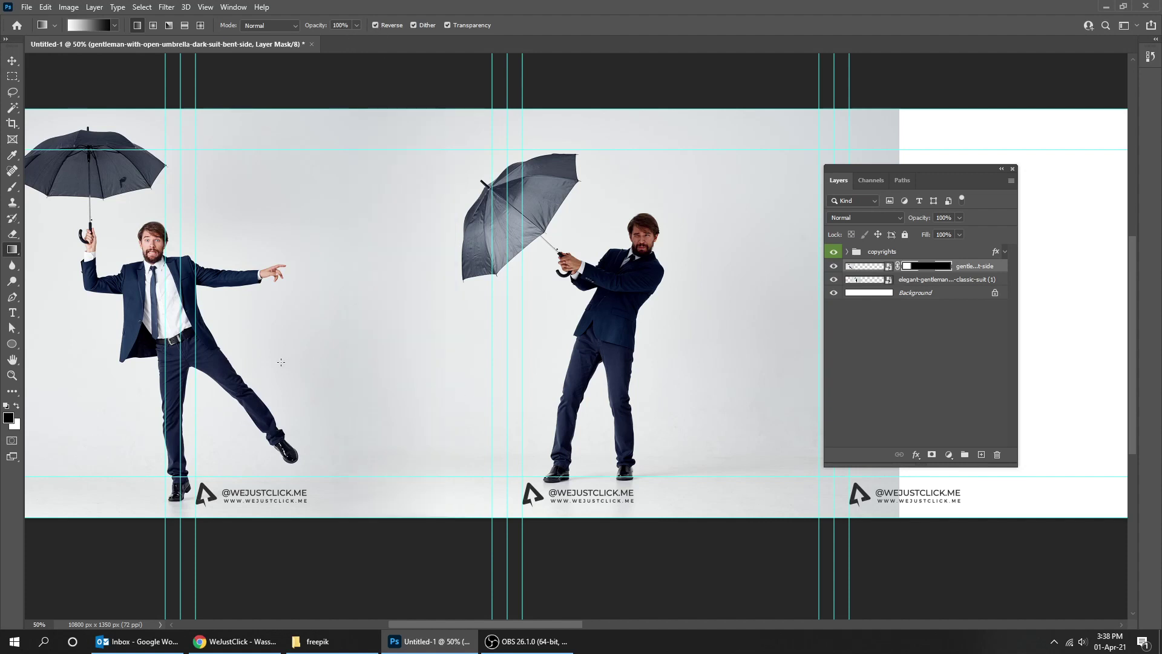
{"action": "left_click_drag", "start_coordinate": [281, 362], "coordinate": [424, 360]}
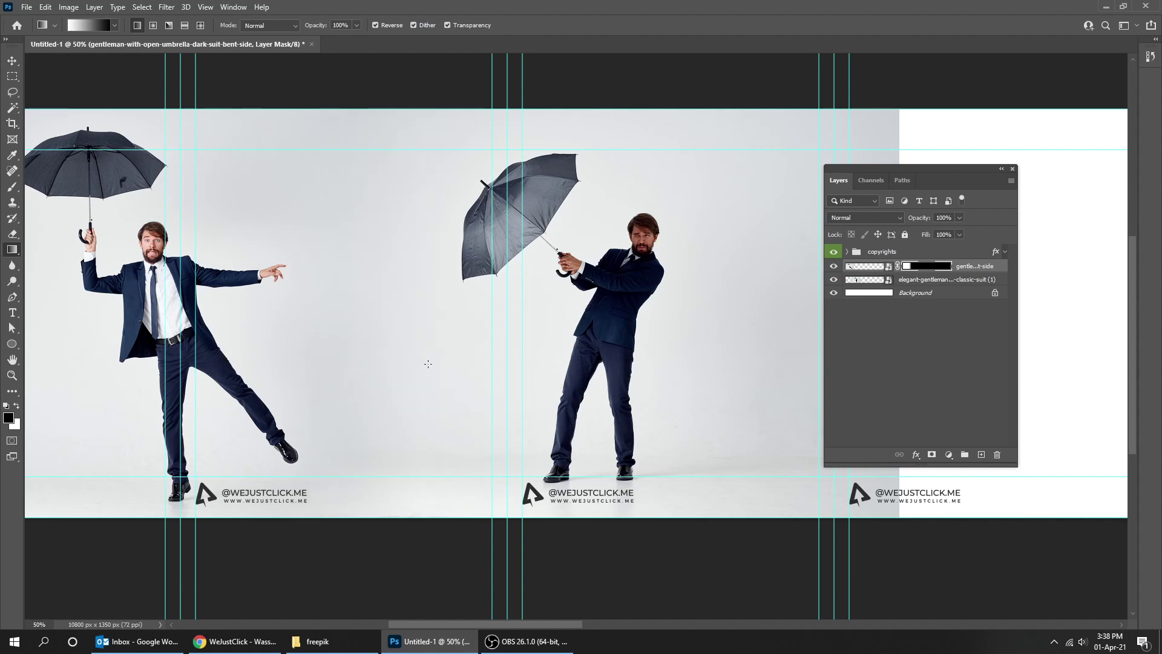
Step: Hide the guides and pan across the banner to check the blend
{"action": "key", "text": "v"}
{"action": "scroll", "coordinate": [532, 347], "scroll_direction": "right", "scroll_amount": 3}
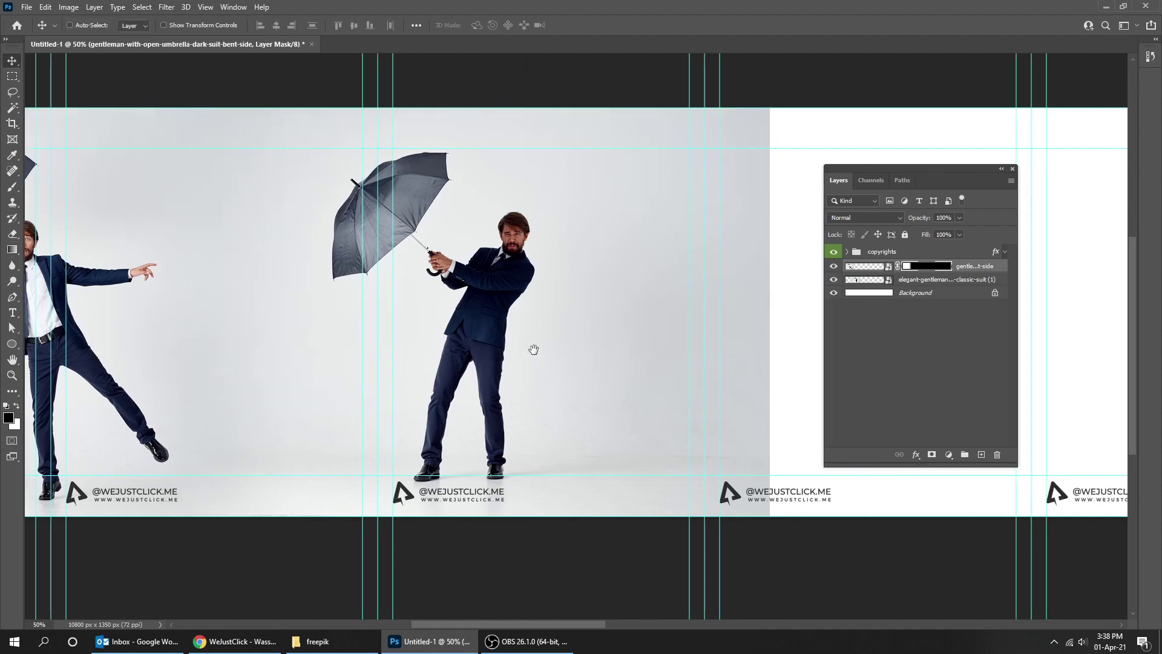
{"action": "left_click_drag", "start_coordinate": [532, 347], "coordinate": [609, 346]}
{"action": "scroll", "coordinate": [464, 347], "scroll_direction": "left", "scroll_amount": 3}
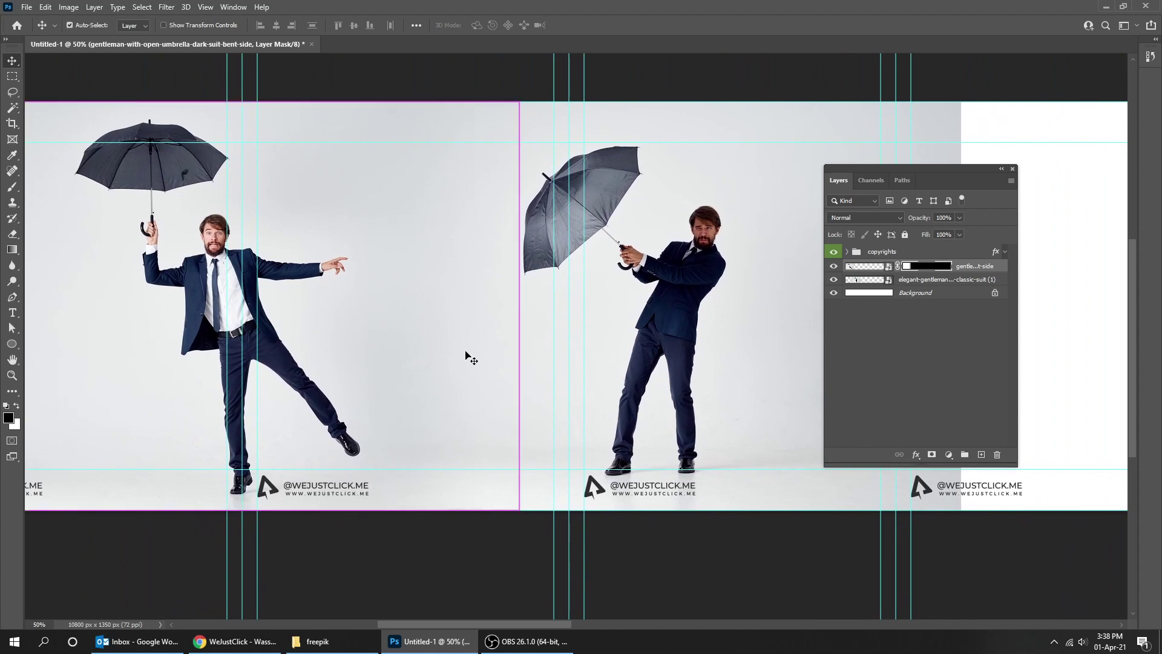
{"action": "key", "text": "ctrl+semicolon"}
{"action": "scroll", "coordinate": [513, 350], "scroll_direction": "left", "scroll_amount": 3}
{"action": "scroll", "coordinate": [512, 350], "scroll_direction": "right", "scroll_amount": 5}
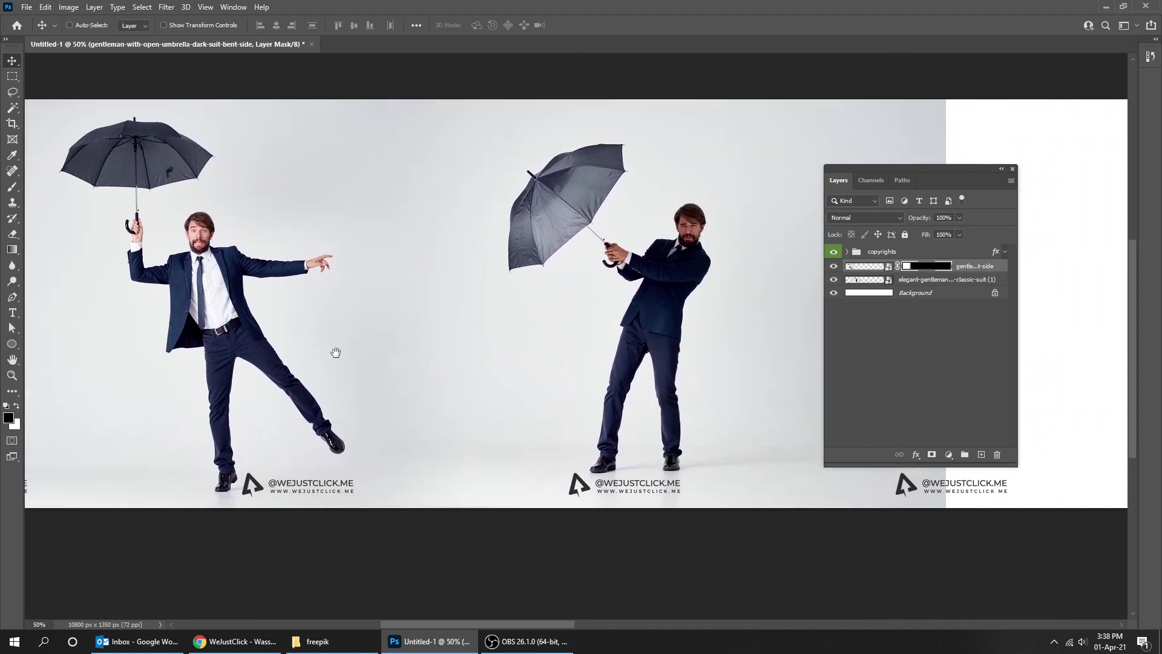
Step: Place the man-with-open-mouth photo on top and align it with the guides, overlapping the second photo
{"action": "left_click", "coordinate": [315, 641]}
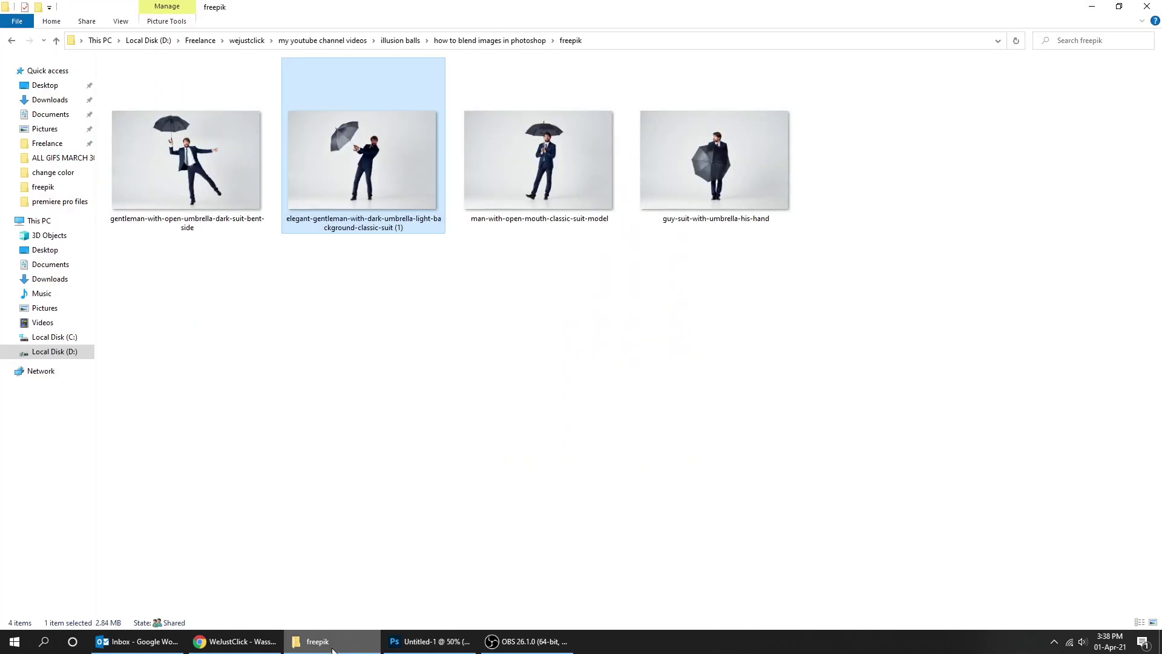
{"action": "left_click_drag", "start_coordinate": [538, 160], "coordinate": [595, 388]}
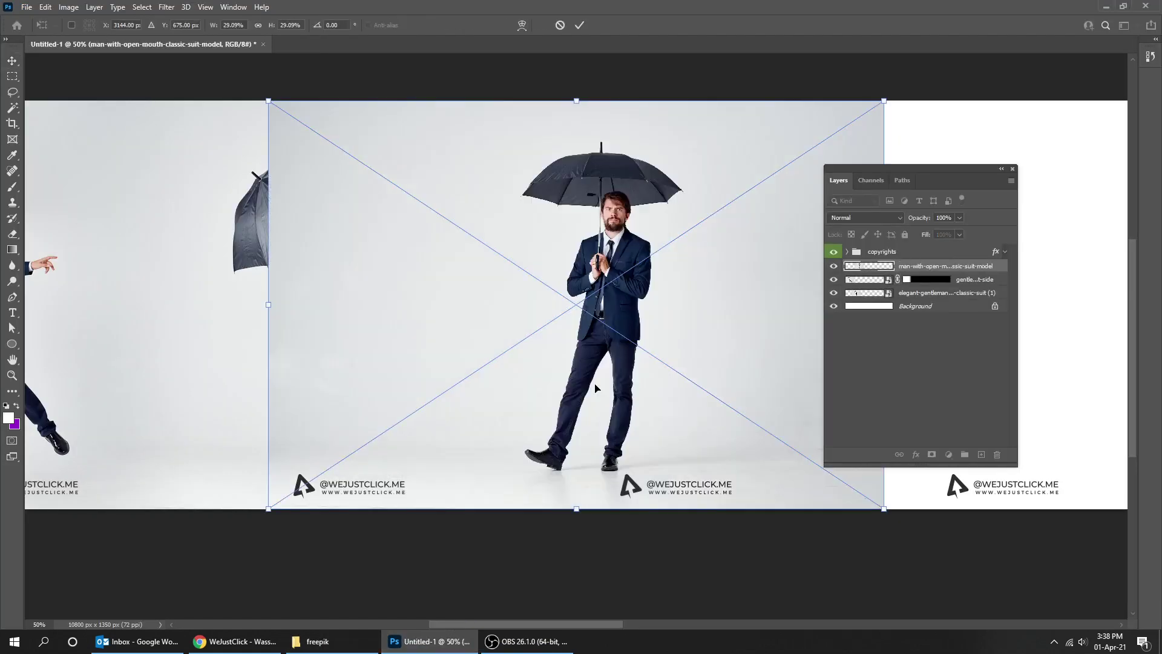
{"action": "key", "text": "Return"}
{"action": "left_click_drag", "start_coordinate": [656, 357], "coordinate": [546, 337]}
{"action": "key", "text": "ctrl+semicolon"}
{"action": "left_click_drag", "start_coordinate": [631, 341], "coordinate": [487, 341]}
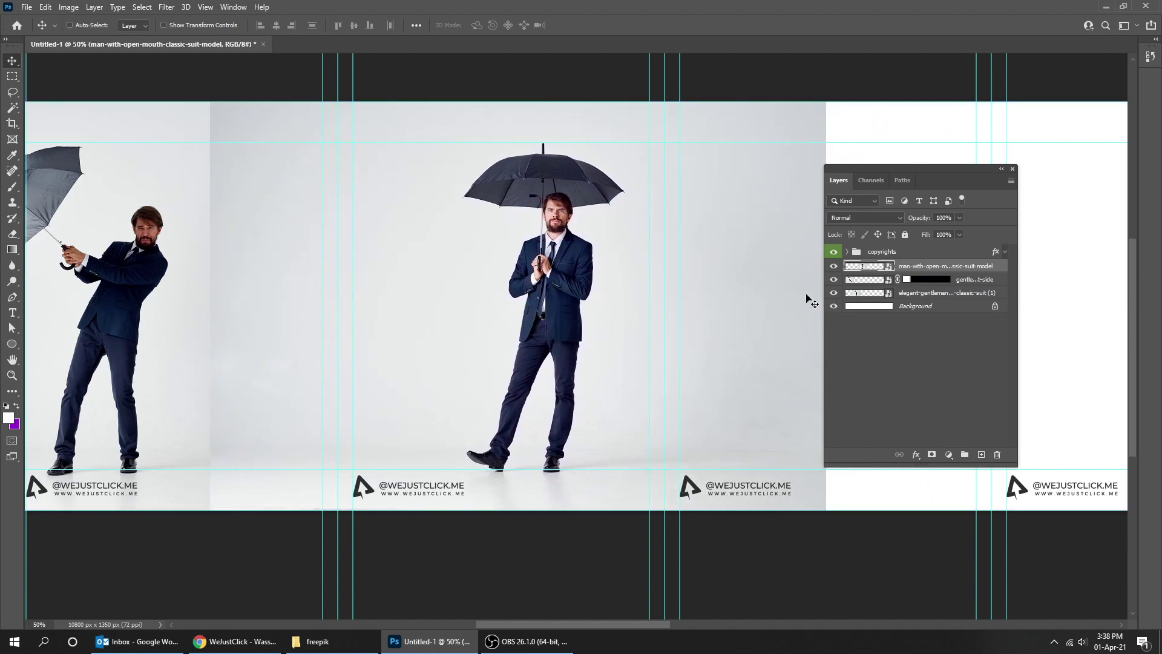
Step: Add a gradient mask fading the third photo's left edge into the second
{"action": "left_click", "coordinate": [933, 455]}
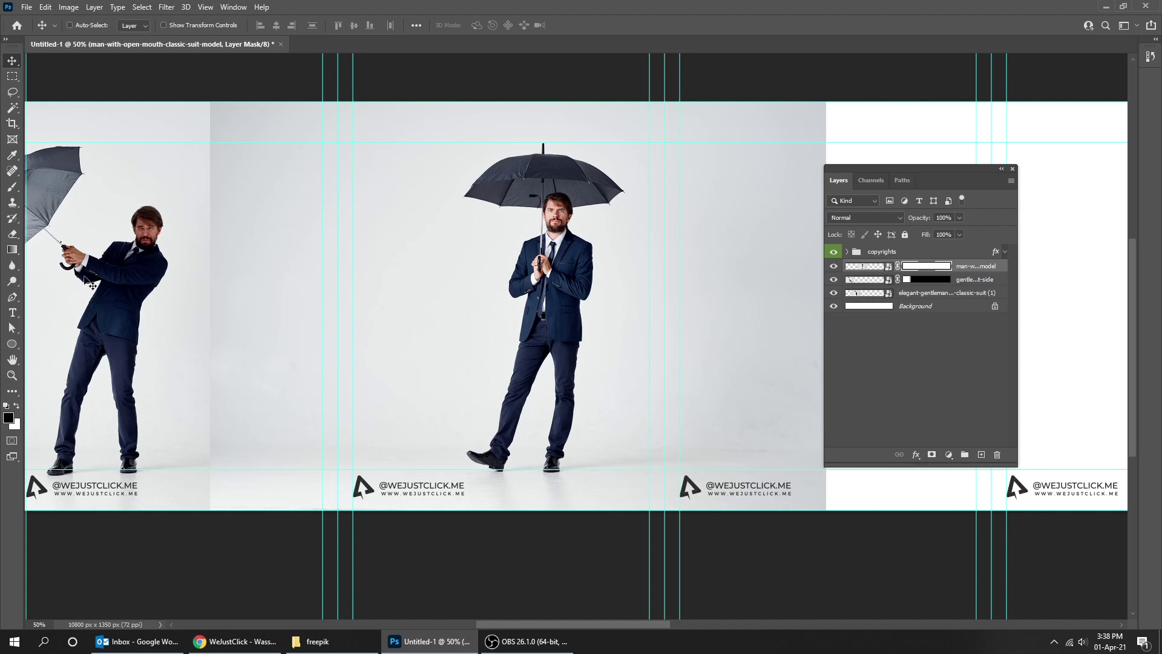
{"action": "left_click", "coordinate": [20, 249]}
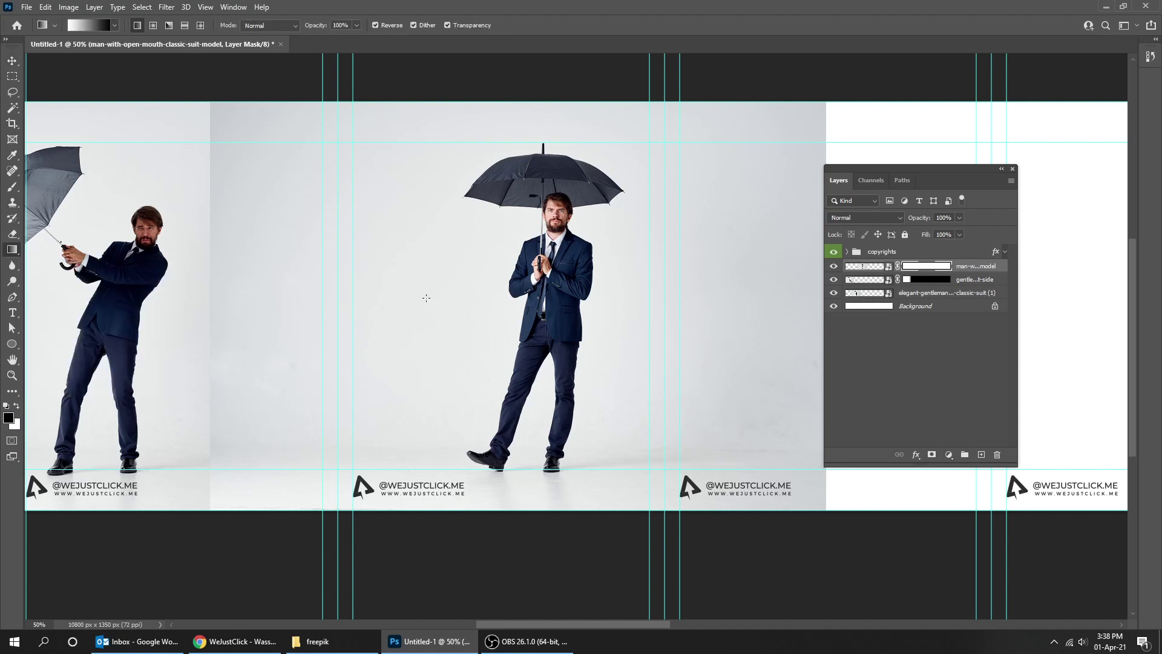
{"action": "left_click_drag", "start_coordinate": [405, 298], "coordinate": [297, 297]}
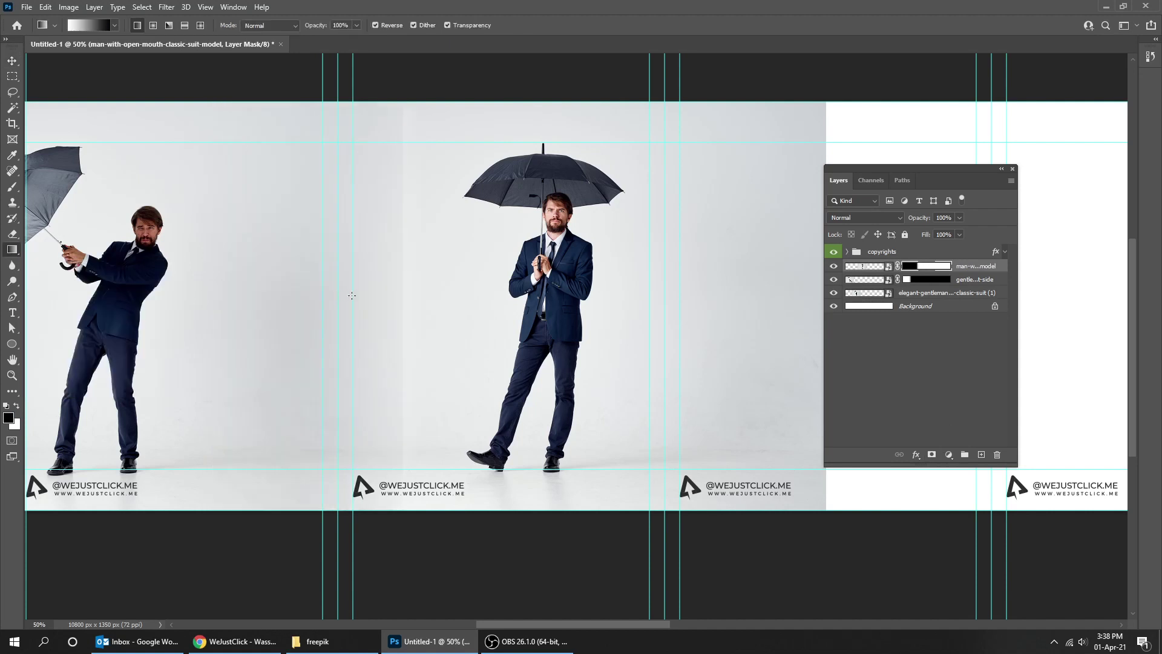
{"action": "left_click_drag", "start_coordinate": [383, 291], "coordinate": [279, 297]}
Step: Hide the guides and pan to bring the other models into view
{"action": "key", "text": "v"}
{"action": "key", "text": "ctrl+semicolon"}
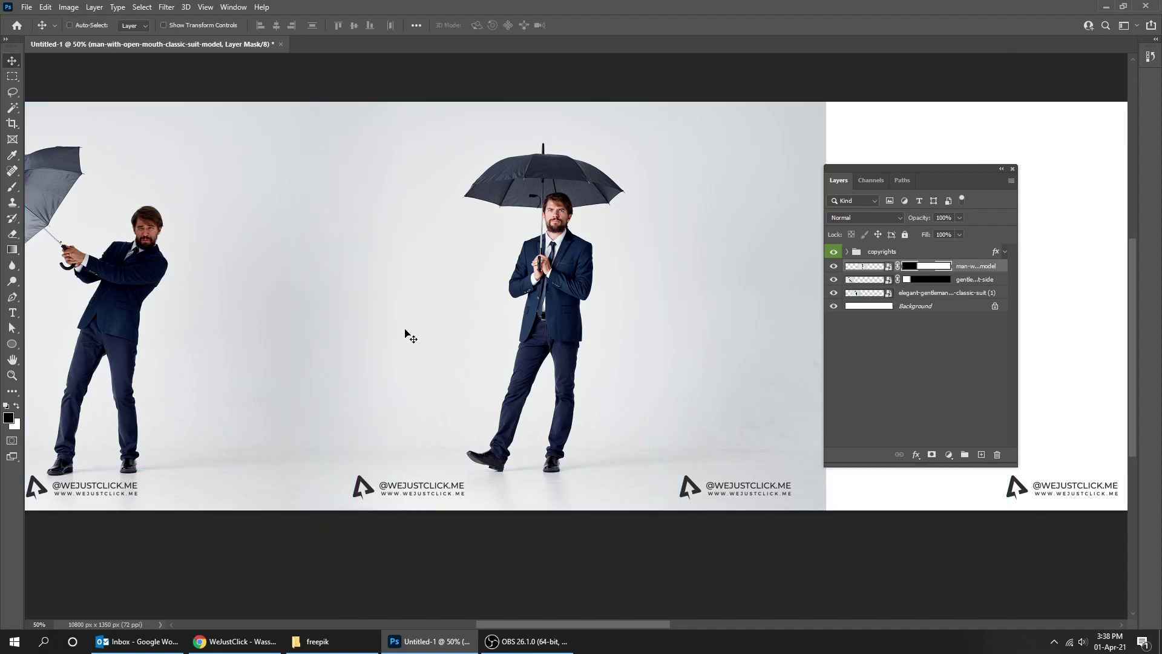
{"action": "left_click_drag", "start_coordinate": [376, 311], "coordinate": [494, 304]}
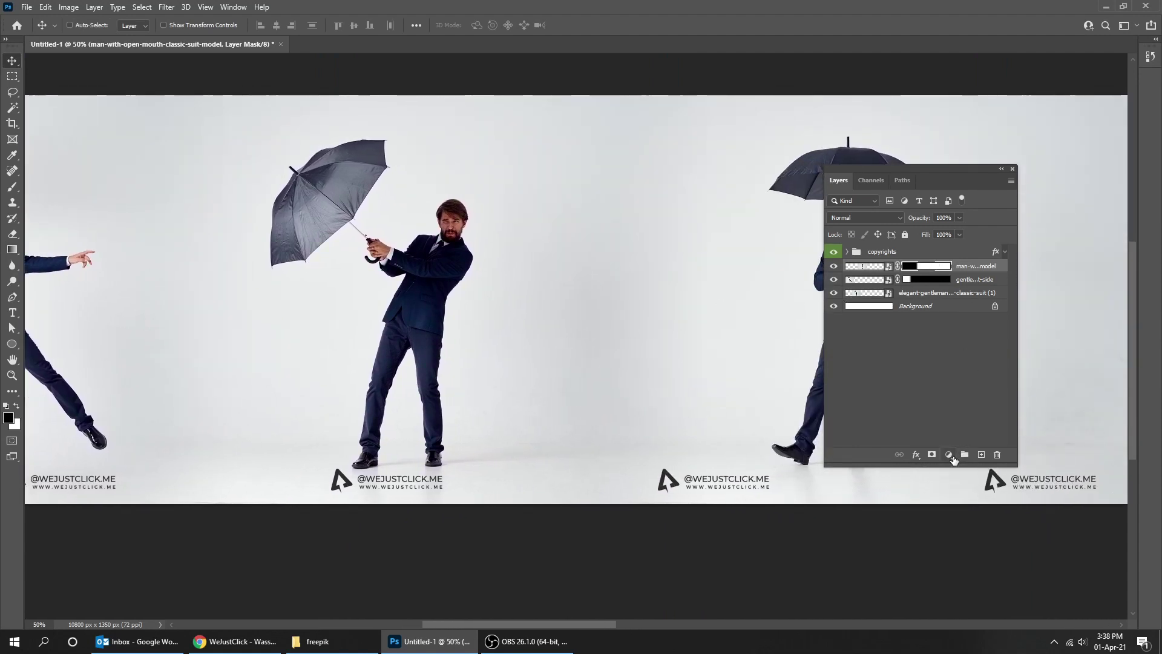
Step: Add a Brightness/Contrast adjustment layer with Brightness set to 21
{"action": "left_click", "coordinate": [950, 455]}
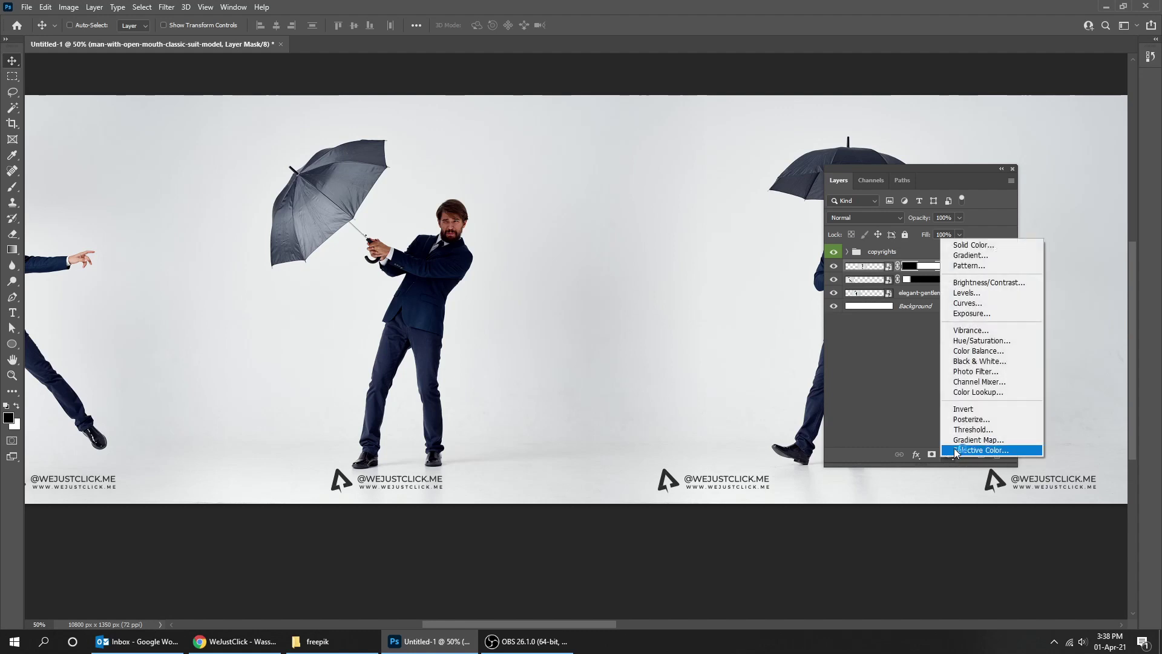
{"action": "left_click", "coordinate": [991, 283]}
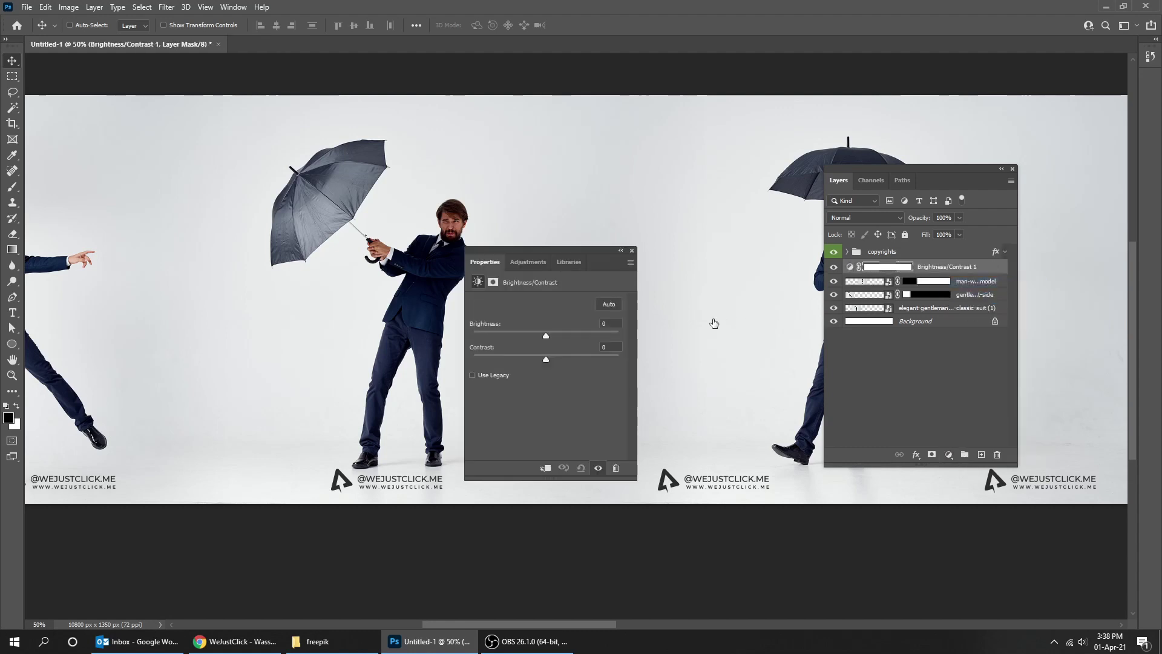
{"action": "left_click", "coordinate": [555, 333]}
{"action": "left_click_drag", "start_coordinate": [554, 333], "coordinate": [557, 332]}
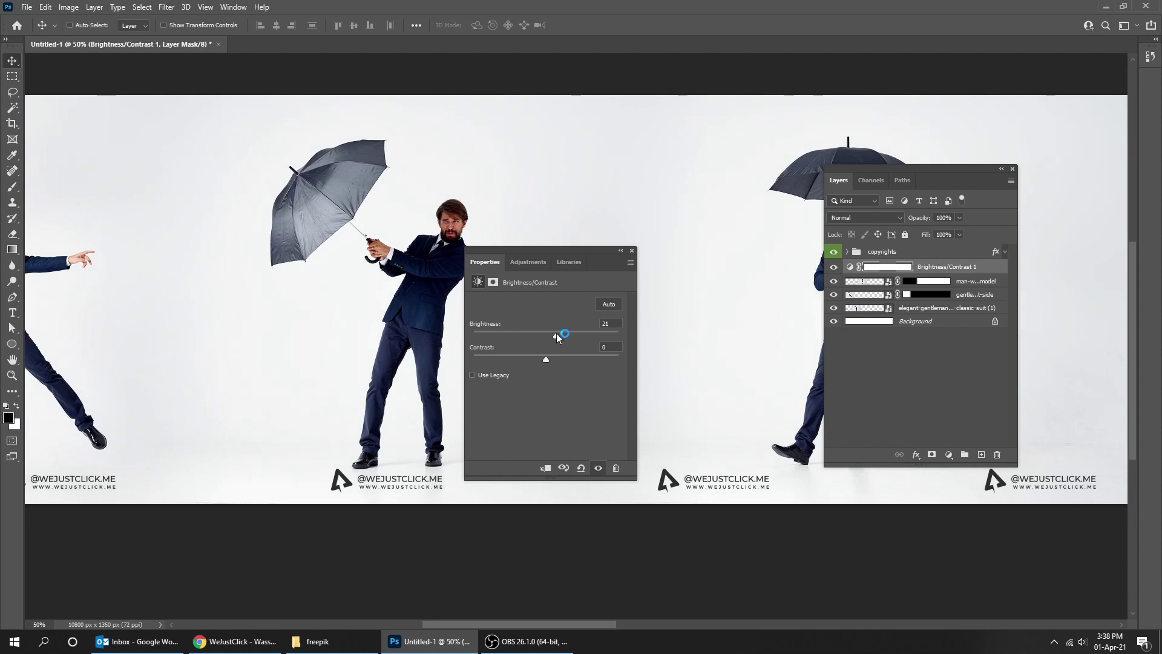
{"action": "left_click", "coordinate": [632, 251]}
Step: Review the brightened banner with panels hidden, panning across it
{"action": "scroll", "coordinate": [607, 272], "scroll_direction": "left", "scroll_amount": 5}
{"action": "key", "text": "Tab"}
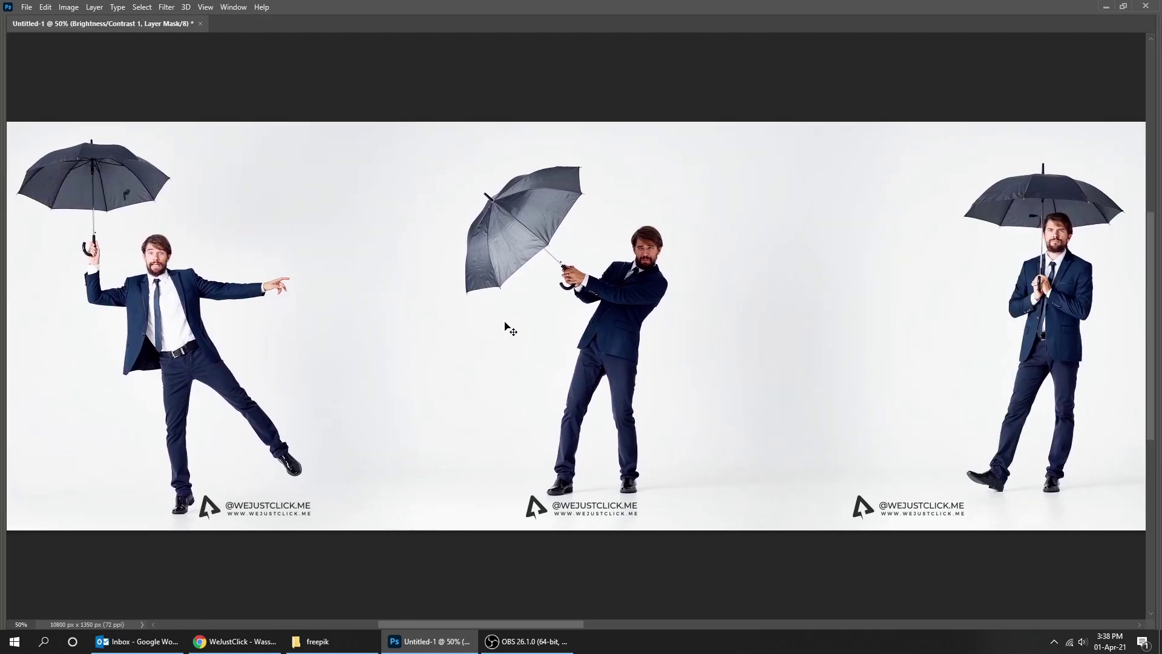
{"action": "left_click_drag", "start_coordinate": [507, 327], "coordinate": [397, 279]}
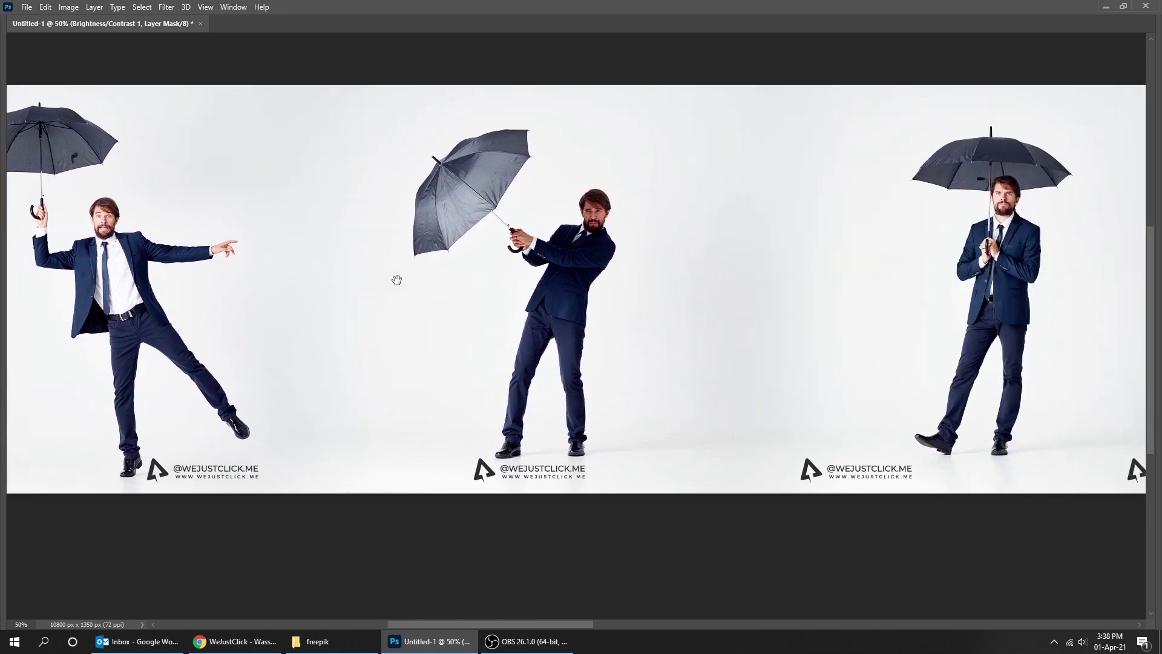
{"action": "scroll", "coordinate": [677, 299], "scroll_direction": "right", "scroll_amount": 8}
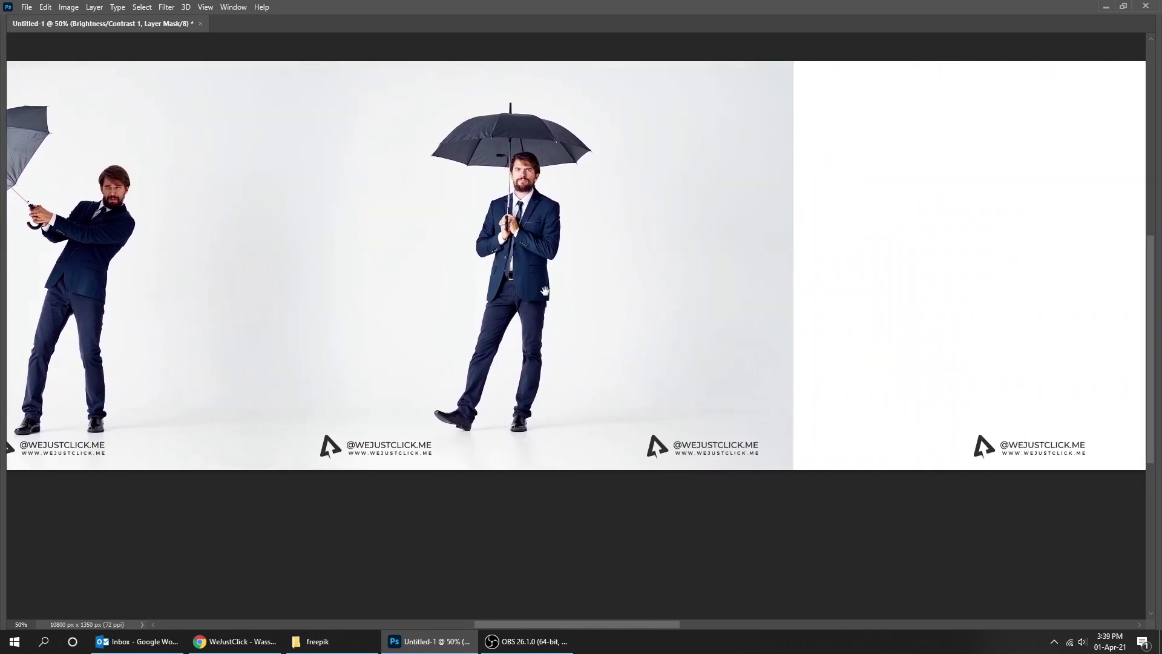
{"action": "scroll", "coordinate": [569, 285], "scroll_direction": "right", "scroll_amount": 3}
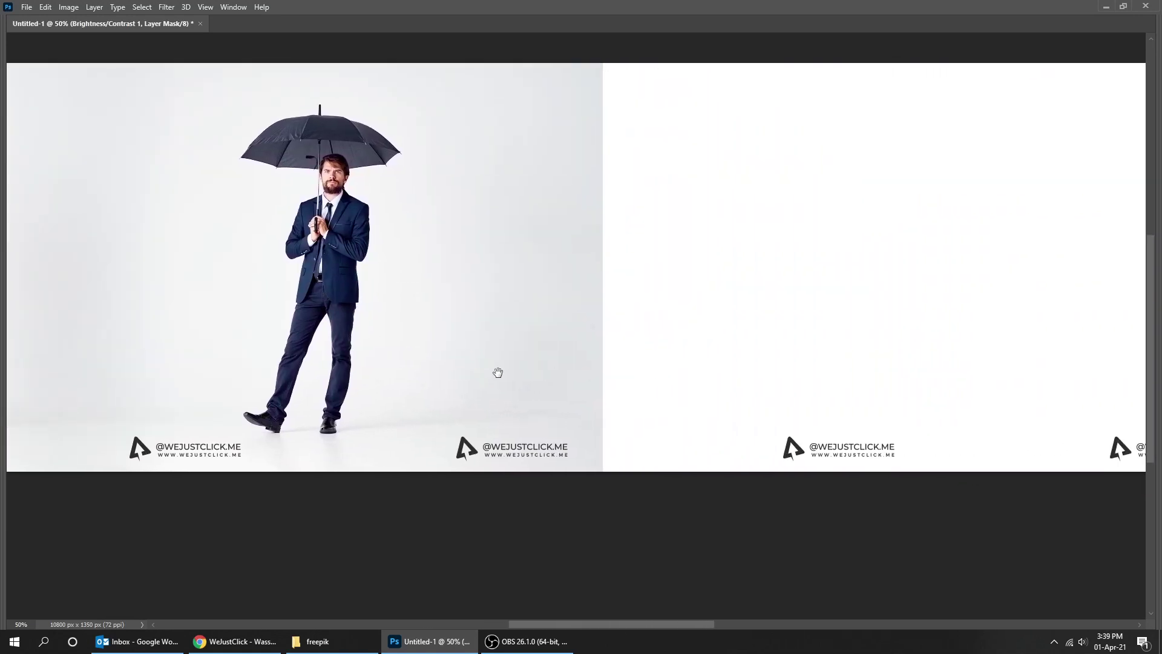
{"action": "key", "text": "Tab"}
Step: Place the guy-suit-with-umbrella photo above the man-with-open-mouth layer
{"action": "left_click", "coordinate": [967, 285]}
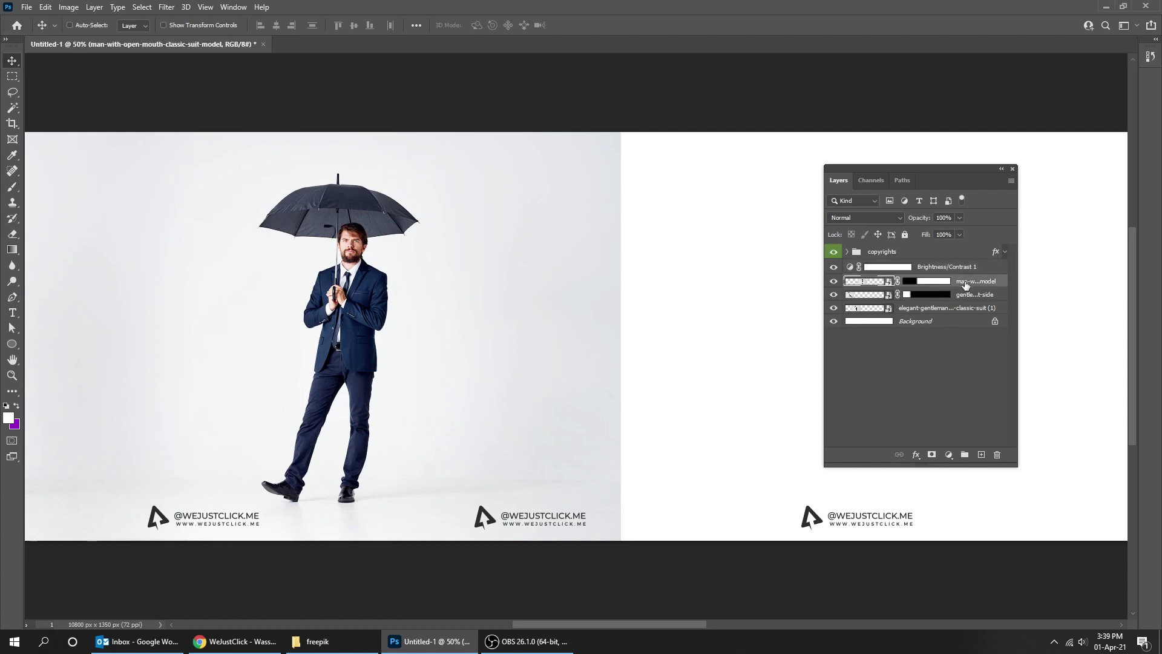
{"action": "left_click", "coordinate": [315, 641]}
{"action": "left_click_drag", "start_coordinate": [714, 182], "coordinate": [597, 383]}
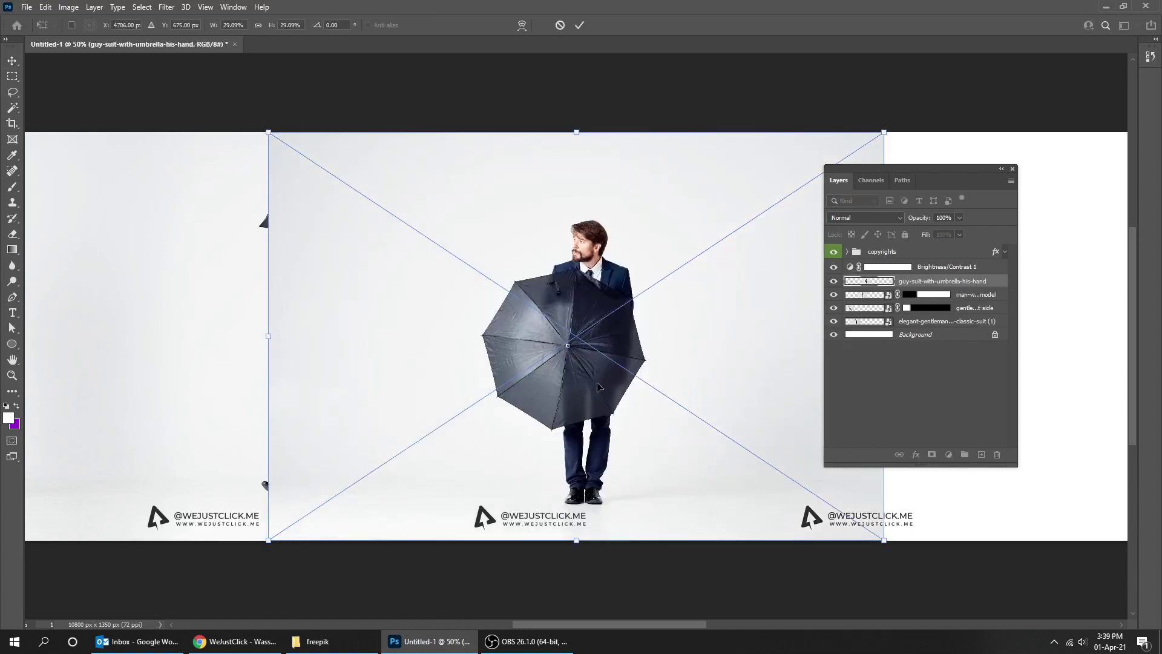
{"action": "key", "text": "Return"}
{"action": "left_click_drag", "start_coordinate": [556, 342], "coordinate": [519, 322]}
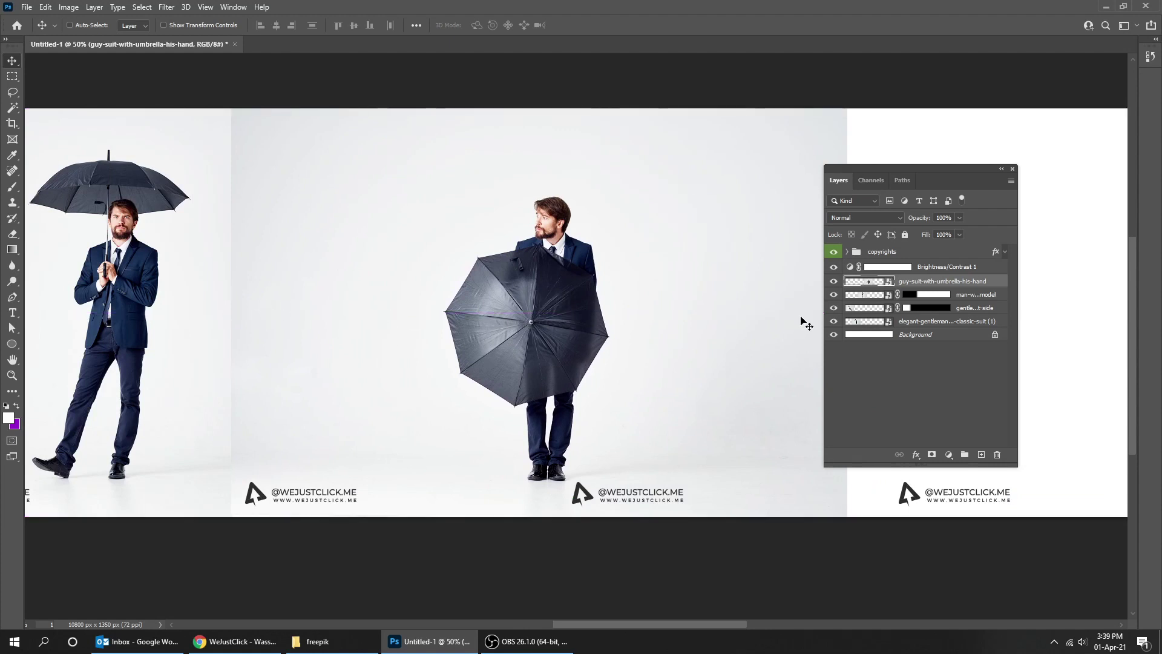
Step: Add a gradient mask softening the new photo's left seam
{"action": "left_click", "coordinate": [932, 454]}
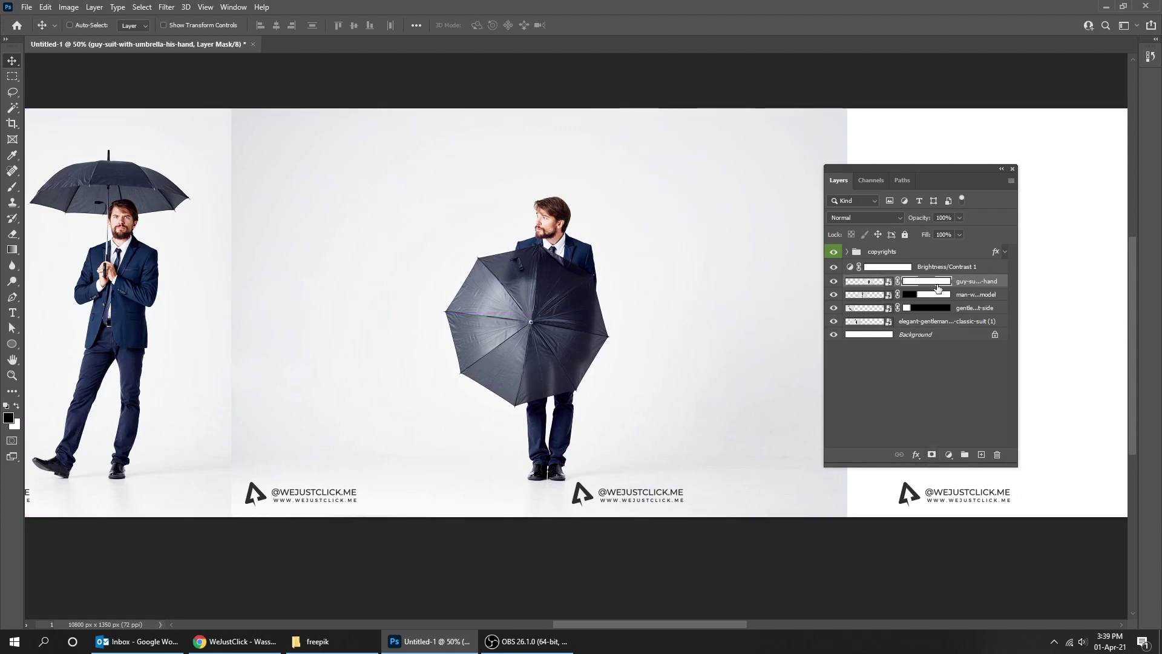
{"action": "left_click", "coordinate": [12, 250]}
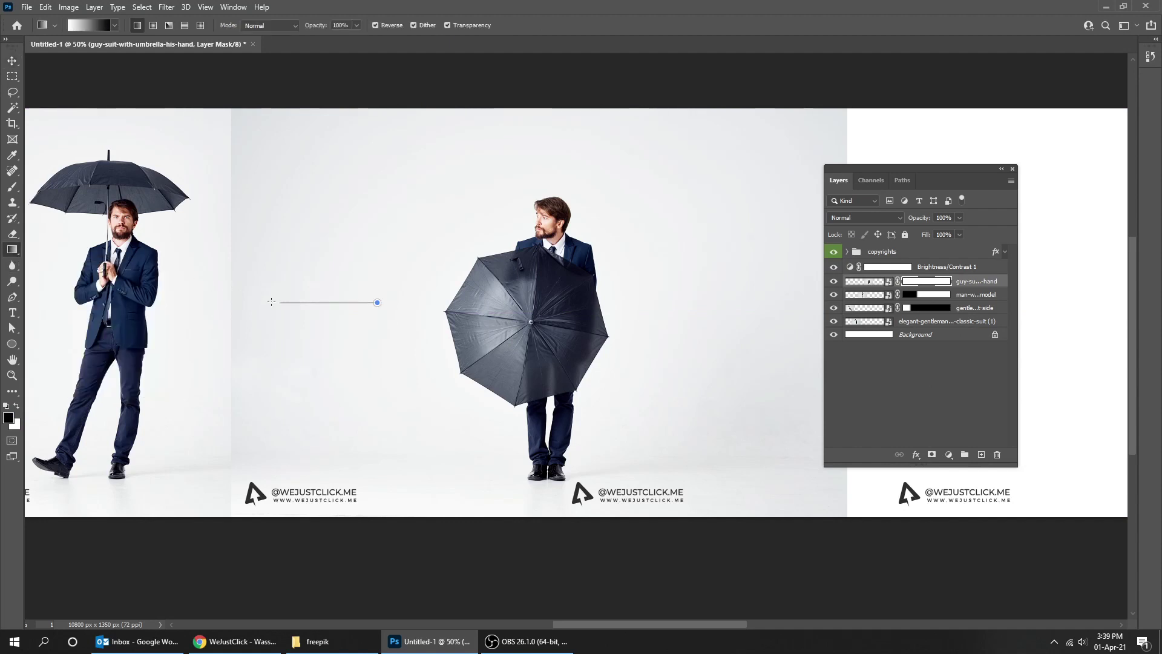
{"action": "left_click_drag", "start_coordinate": [240, 300], "coordinate": [240, 300]}
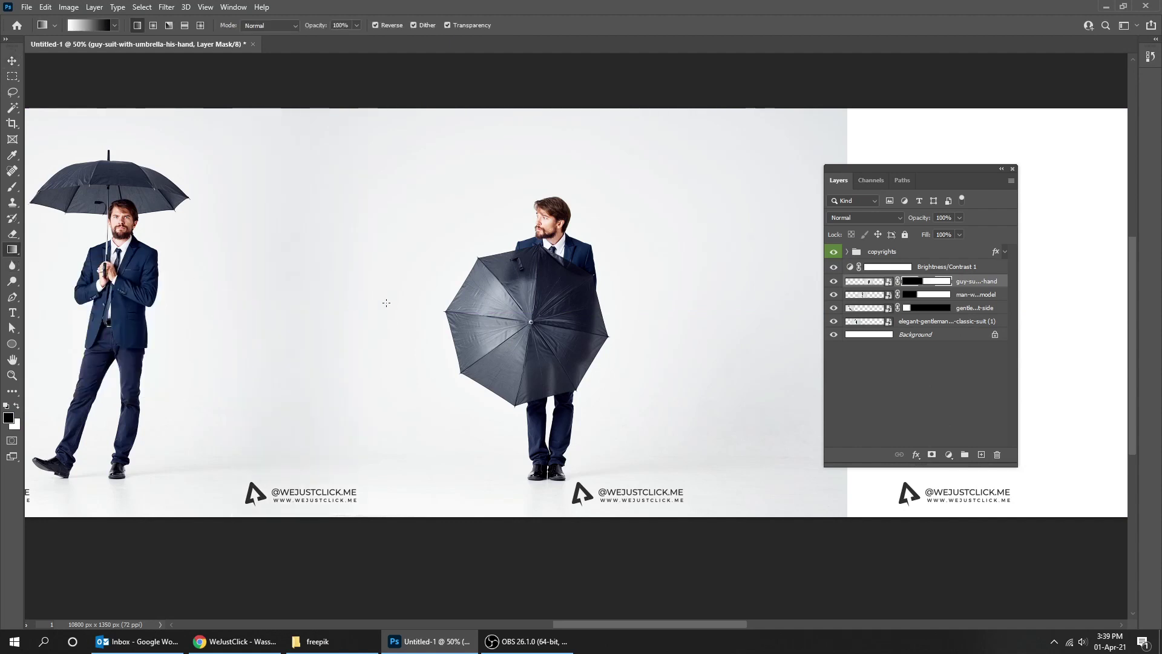
{"action": "left_click_drag", "start_coordinate": [386, 303], "coordinate": [237, 303]}
Step: Shift the open-umbrella man's photo left, with the guides shown for alignment
{"action": "key", "text": "v"}
{"action": "left_click_drag", "start_coordinate": [637, 350], "coordinate": [606, 350]}
{"action": "key", "text": "ctrl+semicolon"}
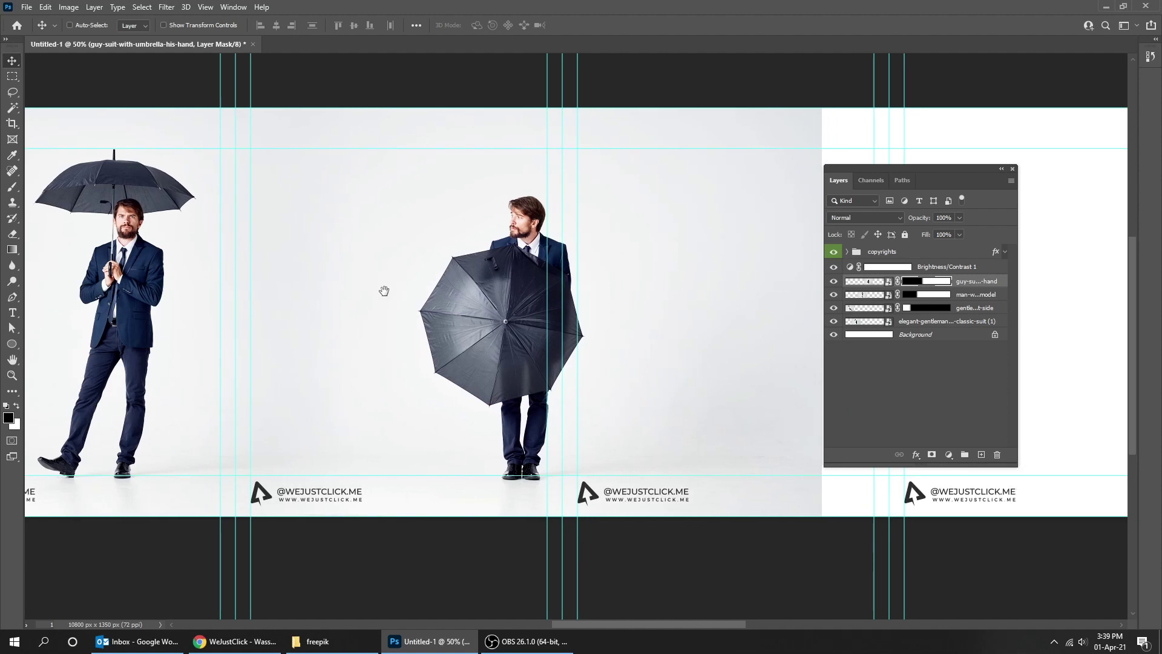
{"action": "left_click_drag", "start_coordinate": [384, 290], "coordinate": [544, 290]}
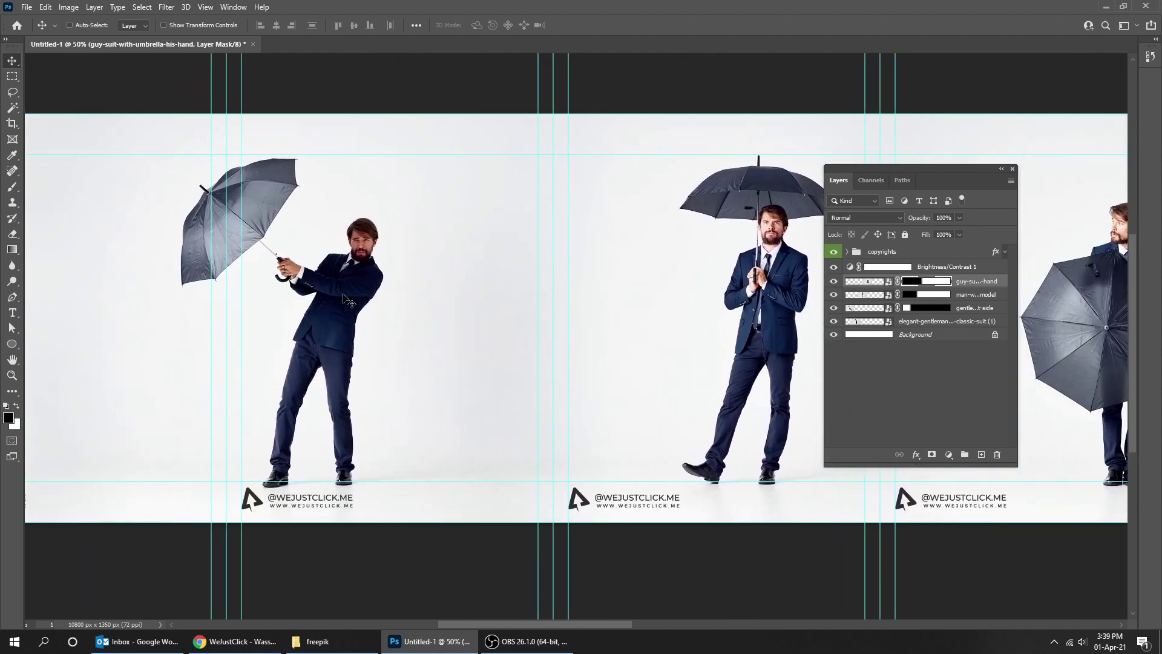
Step: Select the elegant-gentleman layer, test moving it right, then undo the move
{"action": "right_click", "coordinate": [343, 298]}
{"action": "left_click", "coordinate": [352, 311]}
{"action": "left_click_drag", "start_coordinate": [352, 308], "coordinate": [373, 308]}
{"action": "left_click_drag", "start_coordinate": [399, 263], "coordinate": [554, 266]}
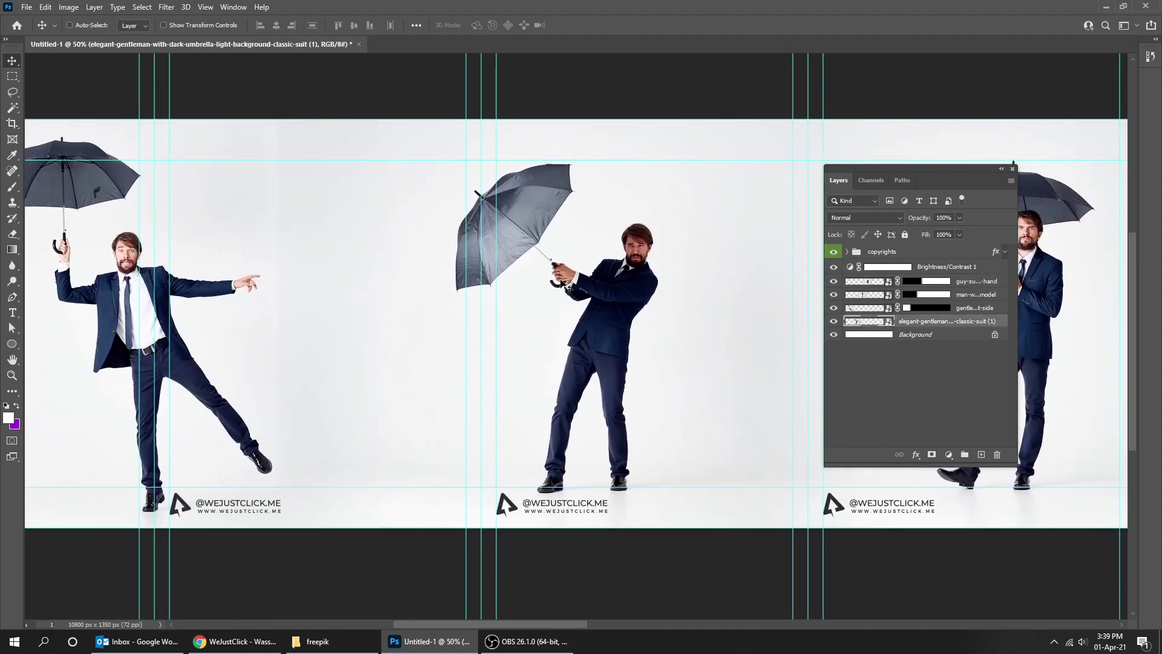
{"action": "key", "text": "ctrl+z"}
{"action": "key", "text": "ctrl+z"}
Step: Hide guides and panels and pan across the four-photo banner to review it
{"action": "left_click_drag", "start_coordinate": [390, 316], "coordinate": [190, 297]}
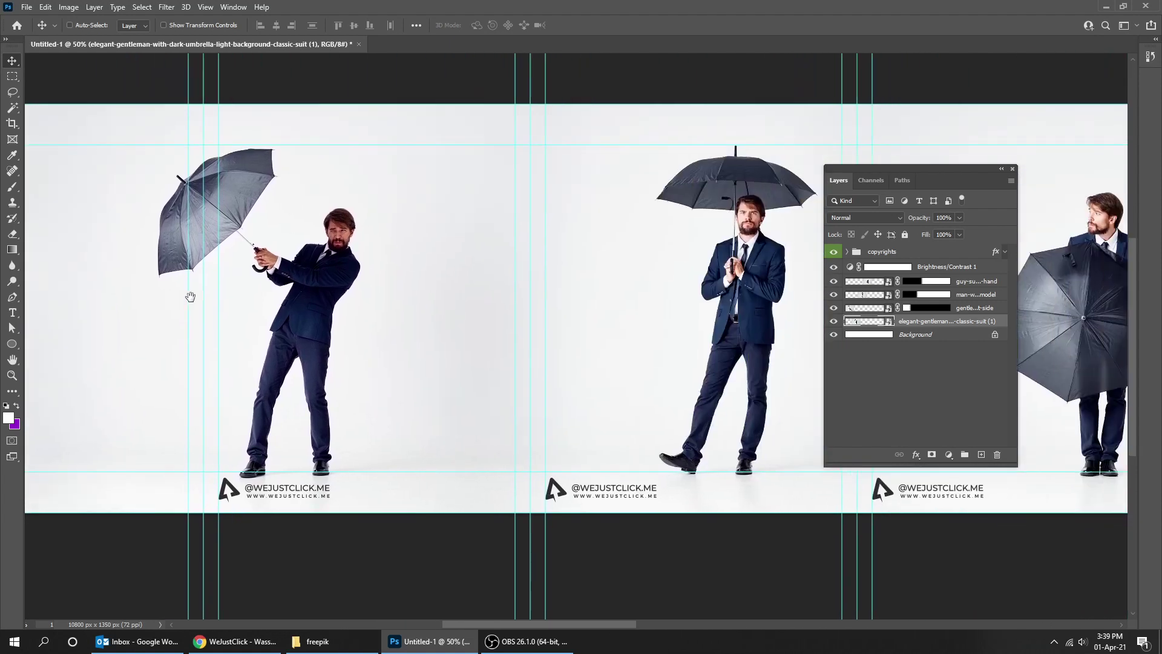
{"action": "key", "text": "ctrl+semicolon"}
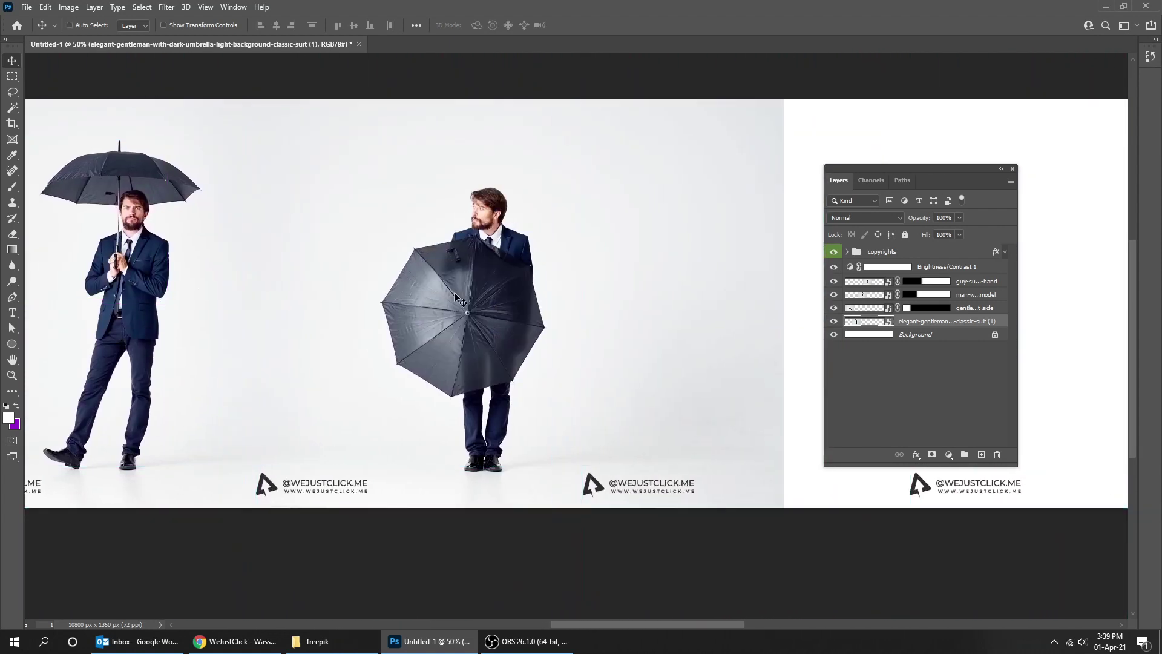
{"action": "key", "text": "Tab"}
{"action": "left_click_drag", "start_coordinate": [456, 297], "coordinate": [651, 293]}
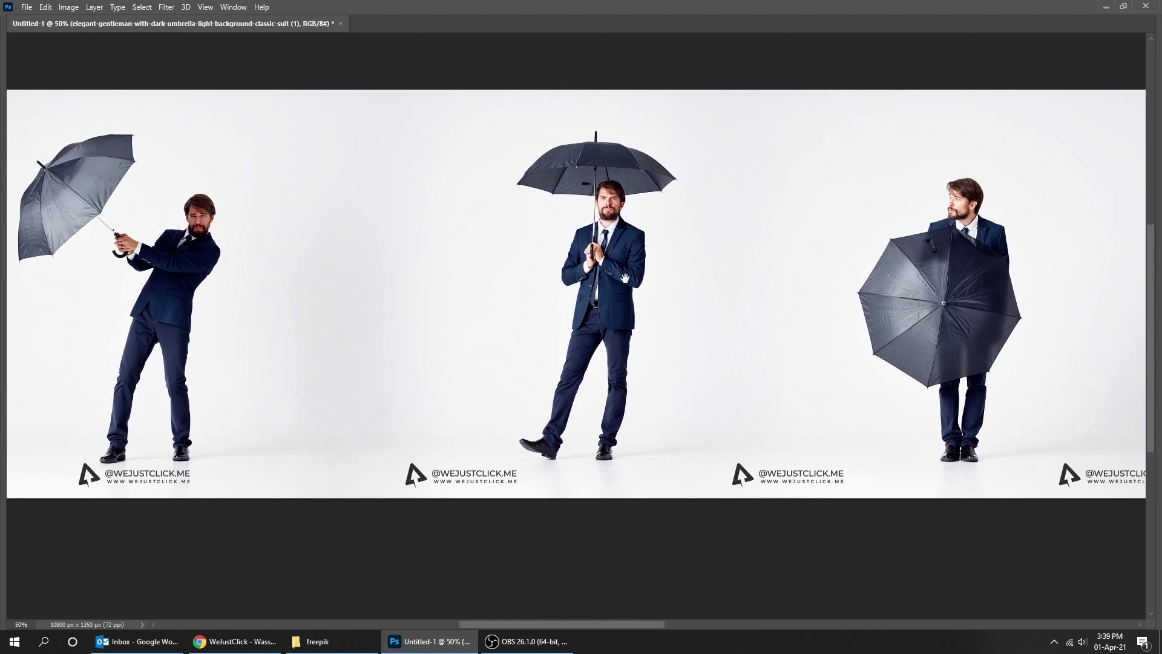
{"action": "left_click_drag", "start_coordinate": [437, 314], "coordinate": [597, 303]}
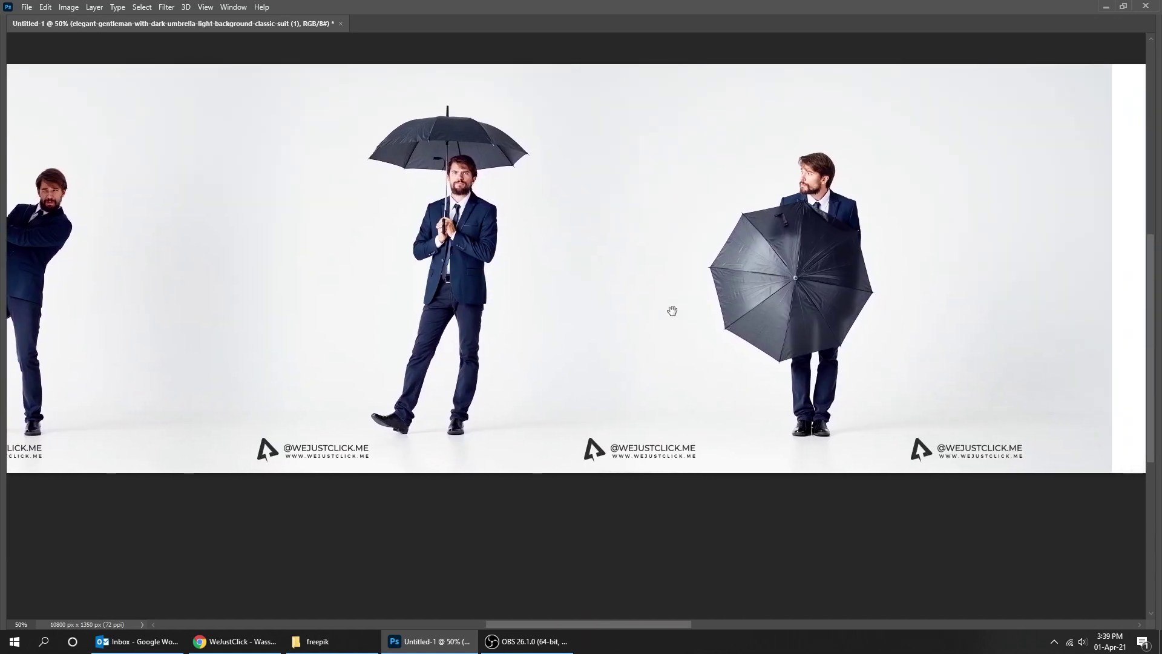
{"action": "key", "text": "Tab"}
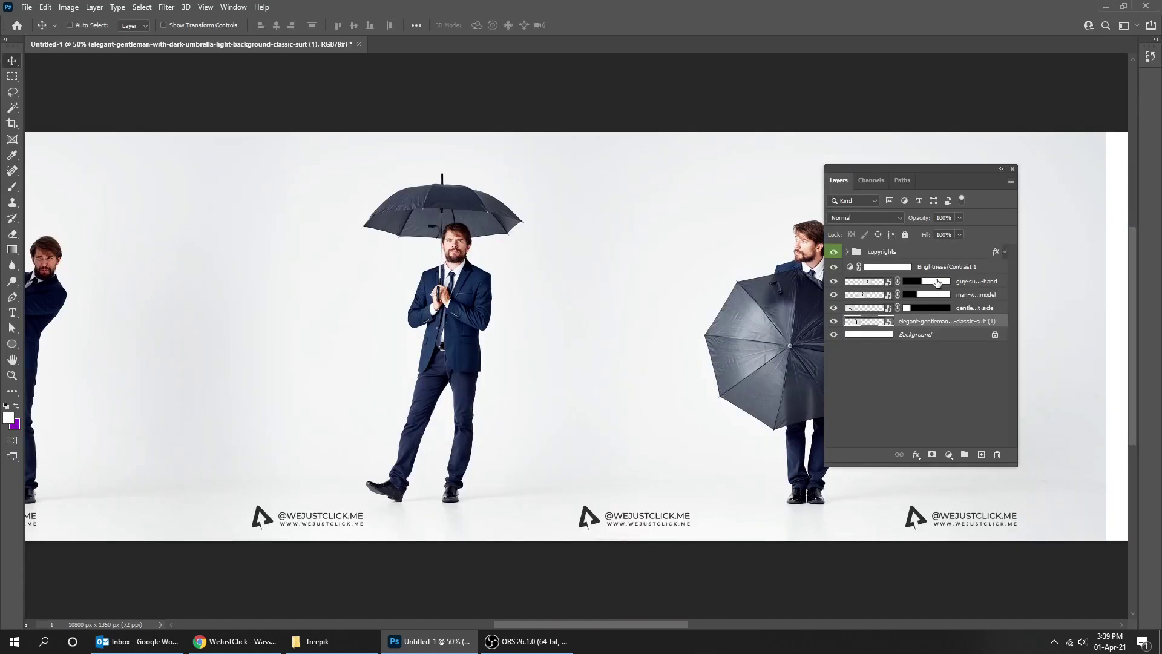
Step: Add a Black & White adjustment layer above Brightness/Contrast 1
{"action": "left_click", "coordinate": [970, 271]}
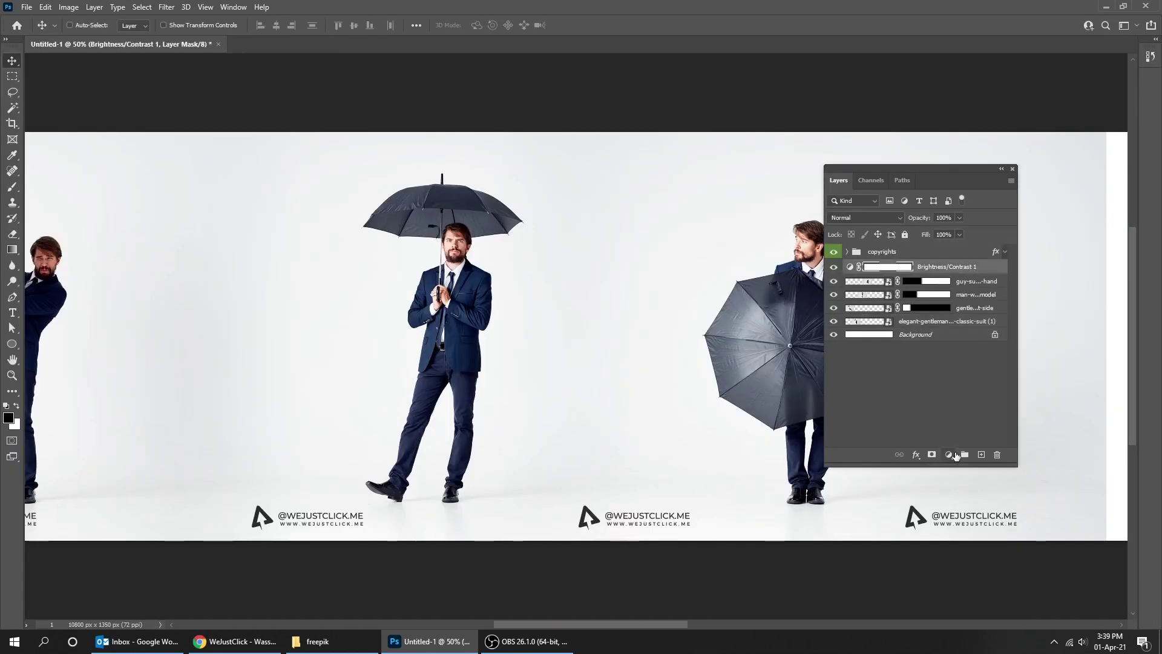
{"action": "left_click", "coordinate": [955, 455]}
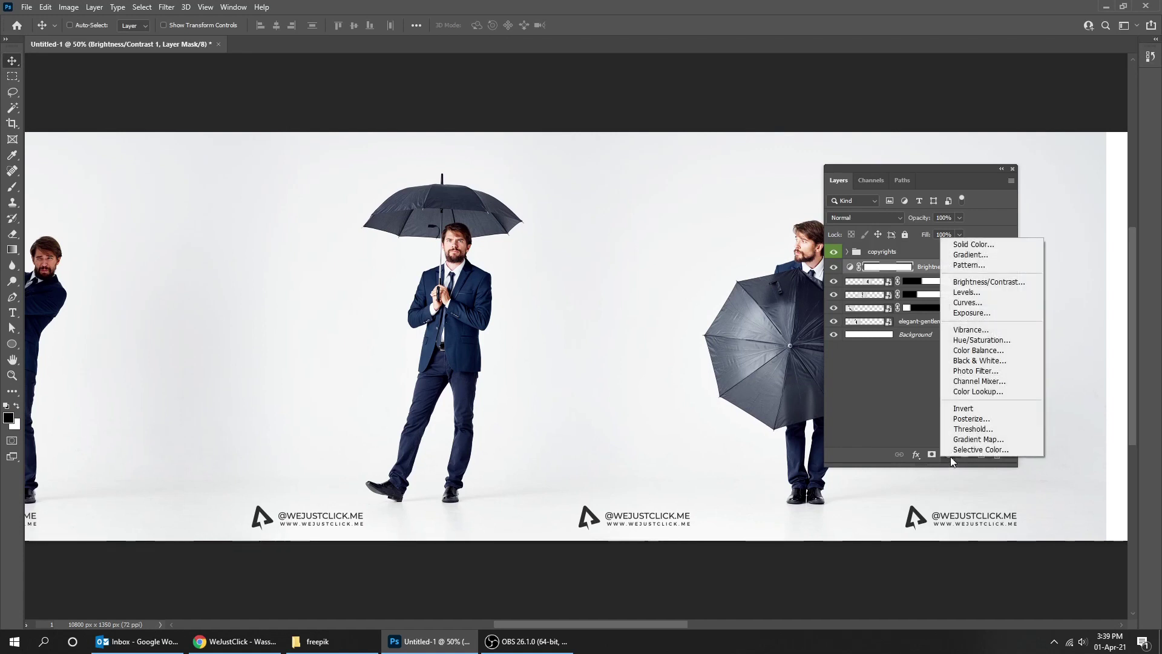
{"action": "left_click", "coordinate": [979, 360]}
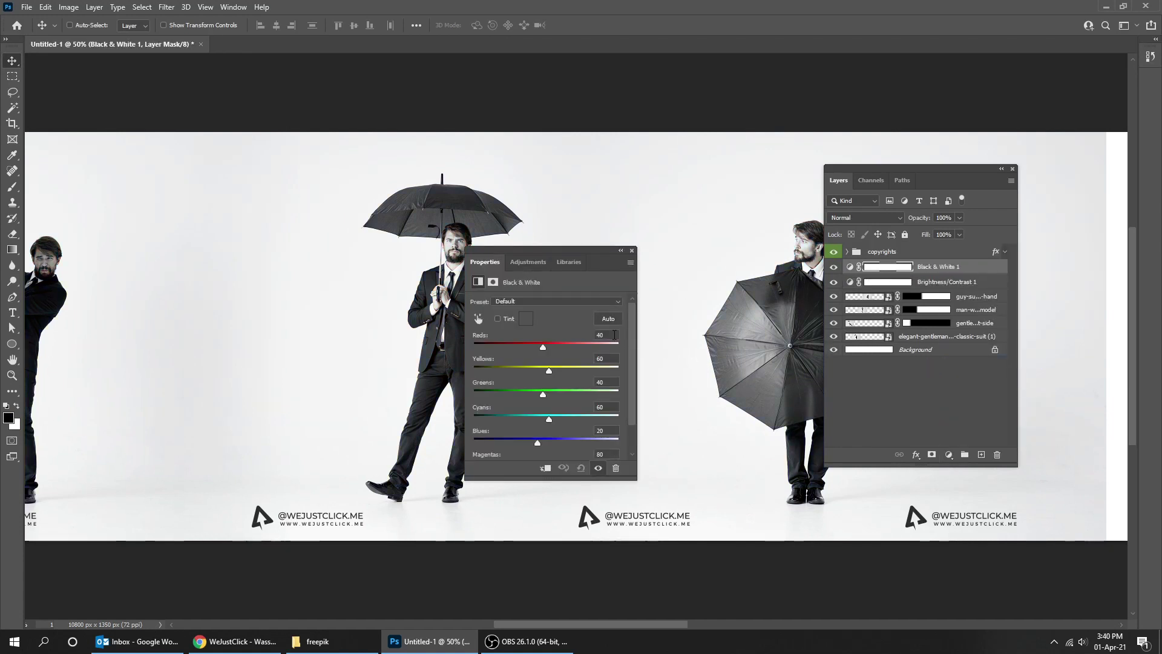
{"action": "left_click", "coordinate": [632, 250]}
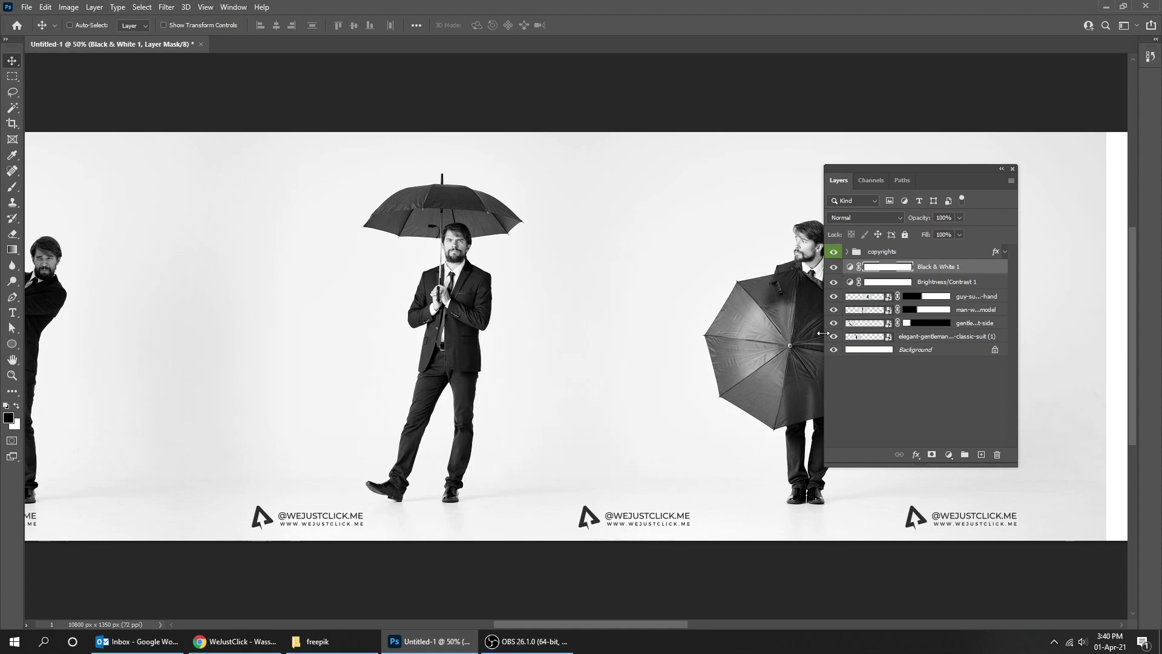
Step: Review the desaturated banner with panels hidden, panning across the figures
{"action": "key", "text": "Tab"}
{"action": "left_click_drag", "start_coordinate": [612, 327], "coordinate": [869, 293]}
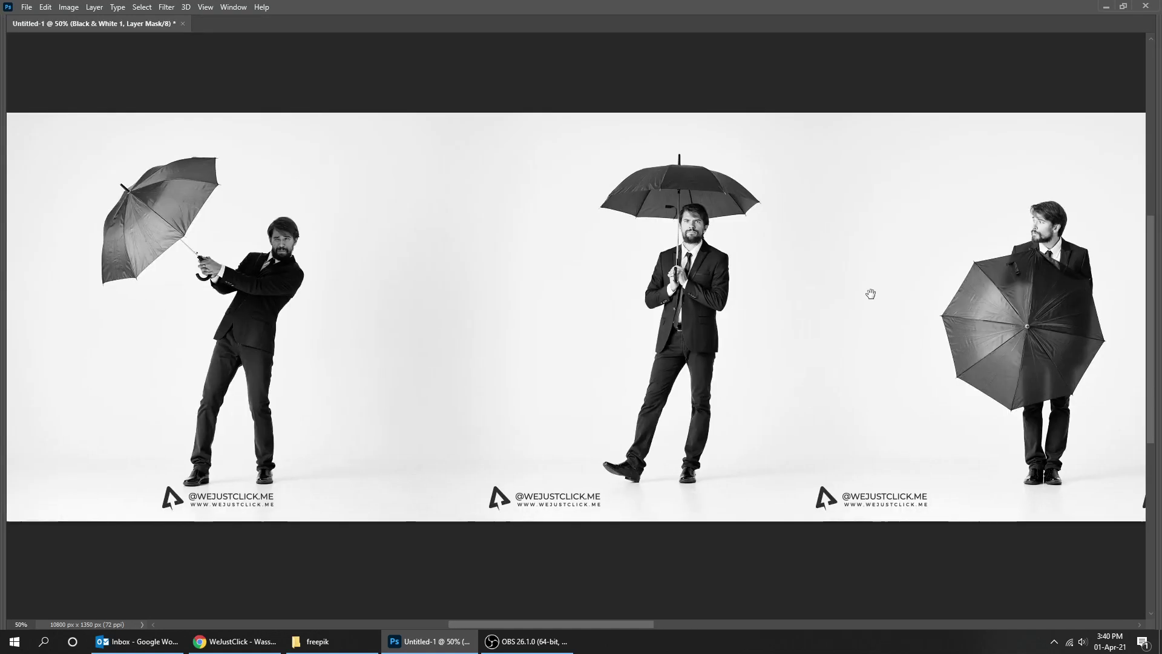
{"action": "left_click_drag", "start_coordinate": [670, 293], "coordinate": [548, 301]}
{"action": "left_click_drag", "start_coordinate": [804, 303], "coordinate": [738, 304]}
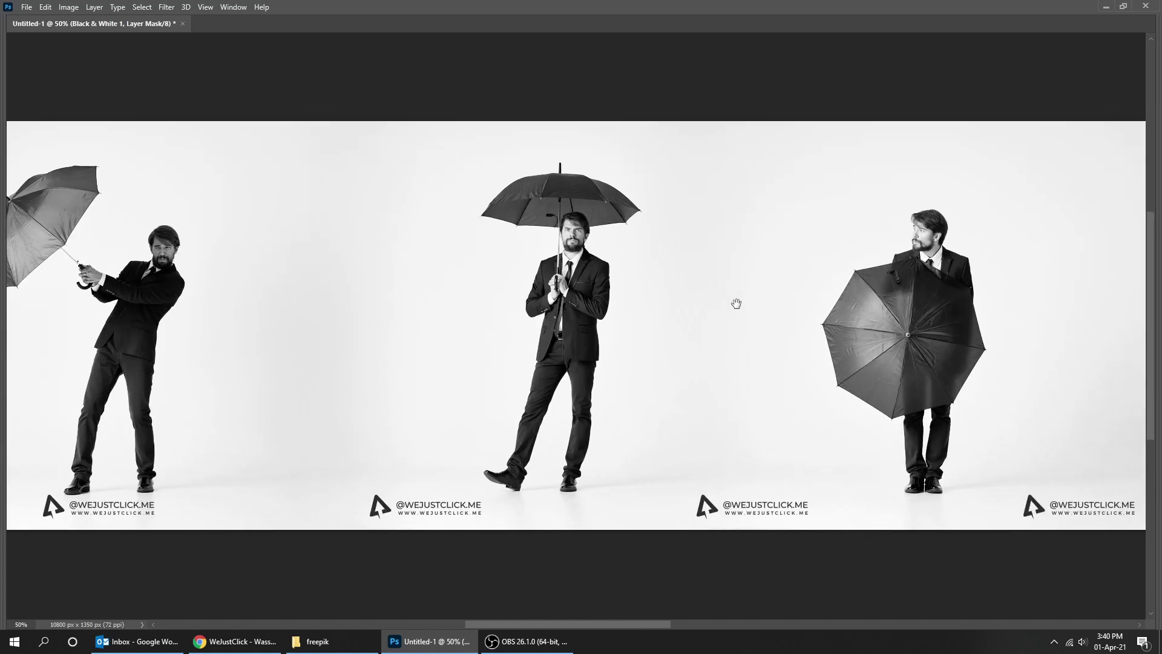
{"action": "key", "text": "Tab"}
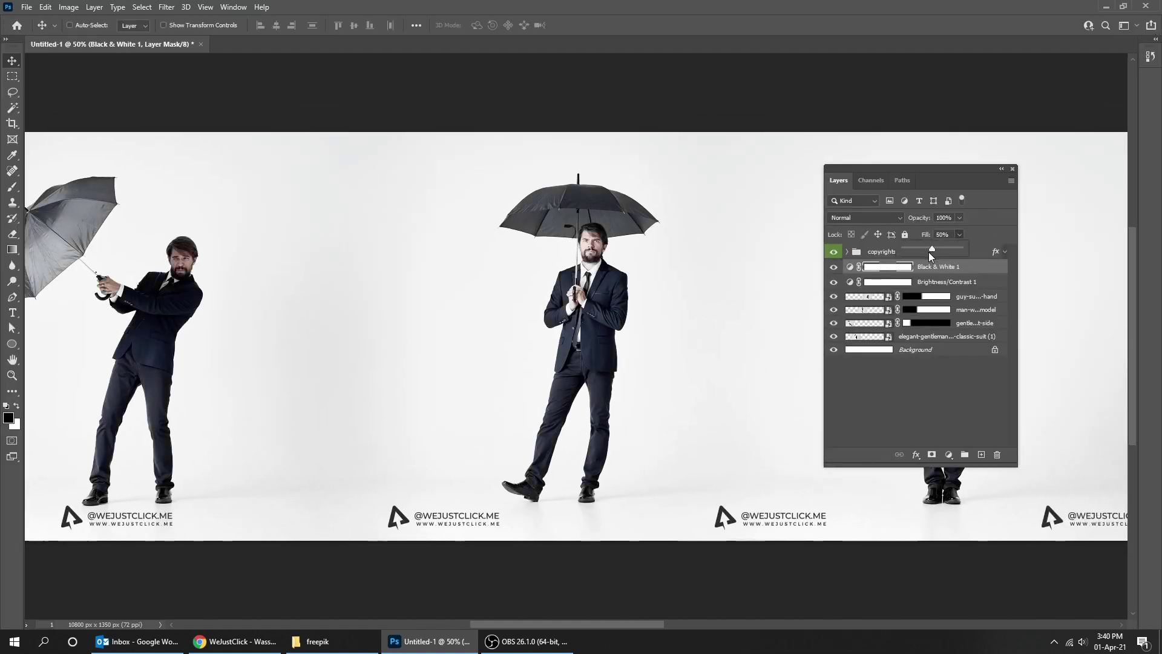
Step: Lower Black & White 1's fill to 39% and toggle it off and on to compare
{"action": "left_click_drag", "start_coordinate": [932, 251], "coordinate": [928, 255]}
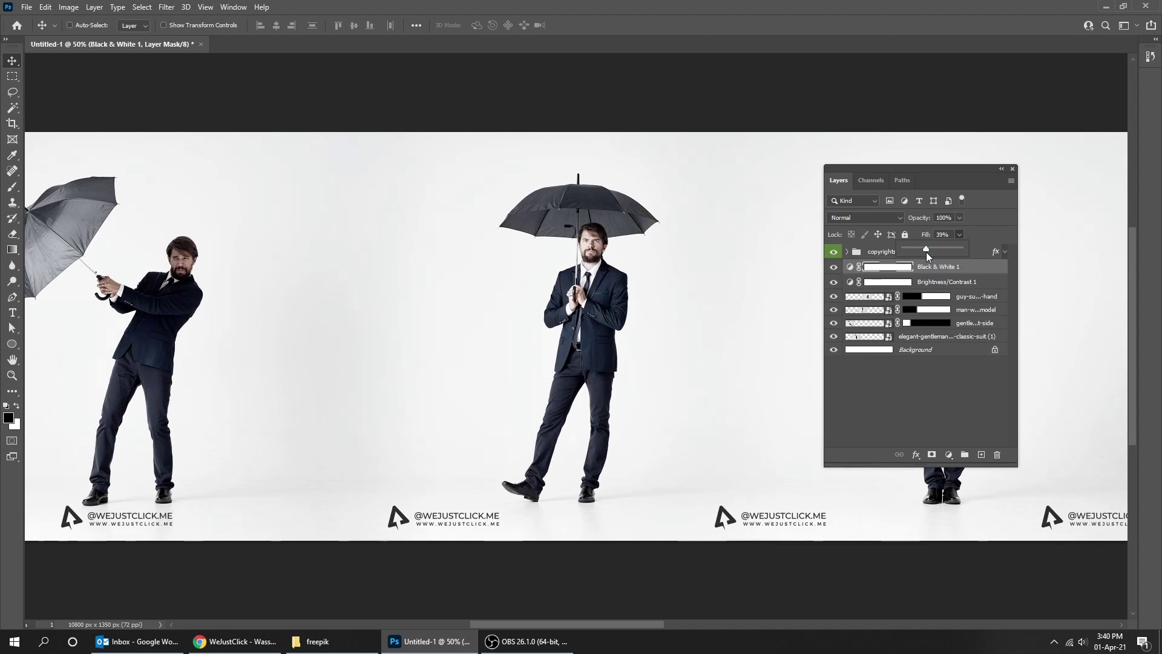
{"action": "left_click", "coordinate": [833, 267]}
{"action": "left_click", "coordinate": [834, 268]}
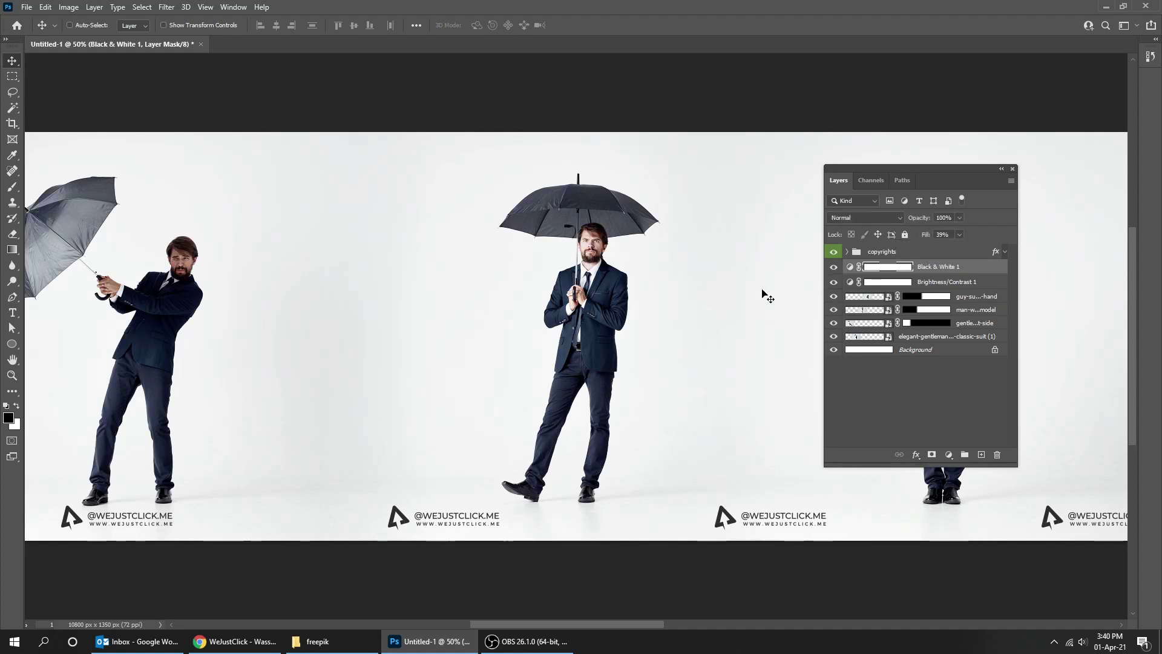
Step: Review the lightly desaturated banner with panels hidden, panning across it
{"action": "key", "text": "Tab"}
{"action": "left_click_drag", "start_coordinate": [701, 281], "coordinate": [892, 271]}
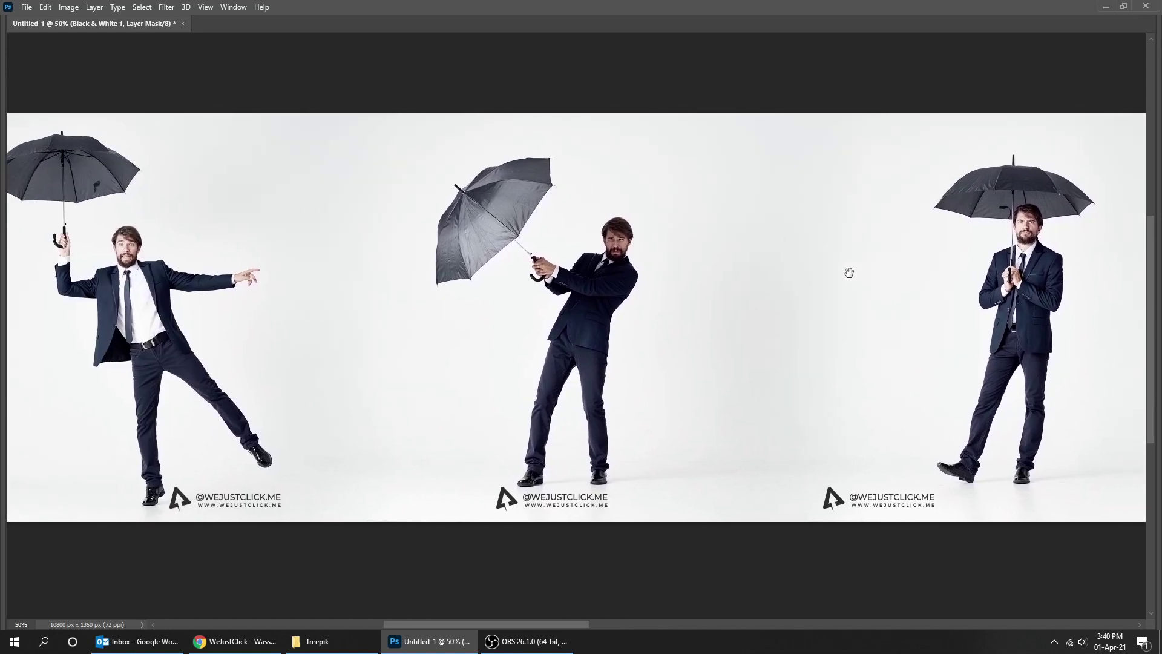
{"action": "left_click_drag", "start_coordinate": [849, 273], "coordinate": [700, 270]}
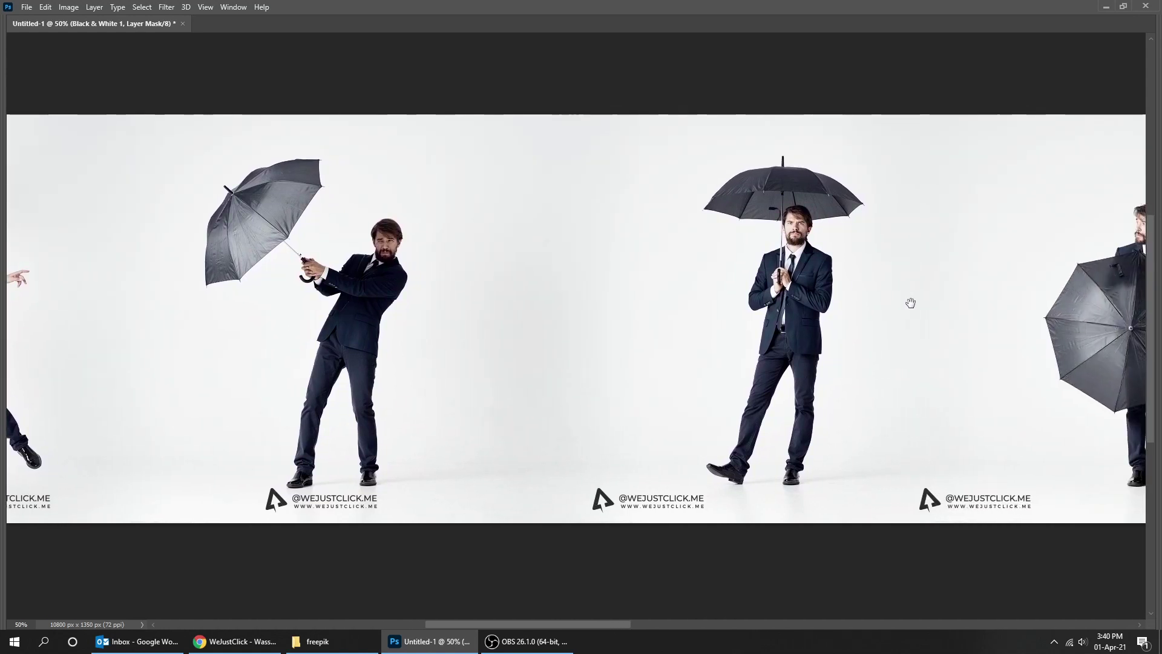
{"action": "left_click_drag", "start_coordinate": [911, 303], "coordinate": [777, 298]}
{"action": "key", "text": "Tab"}
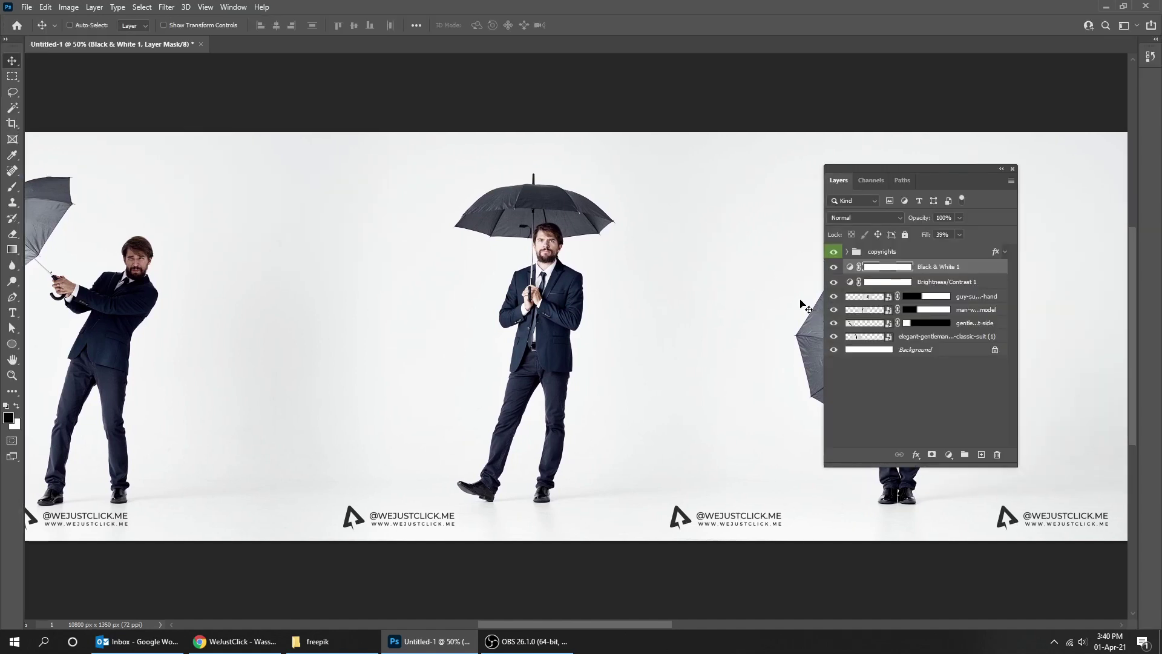
{"action": "left_click_drag", "start_coordinate": [765, 288], "coordinate": [671, 271]}
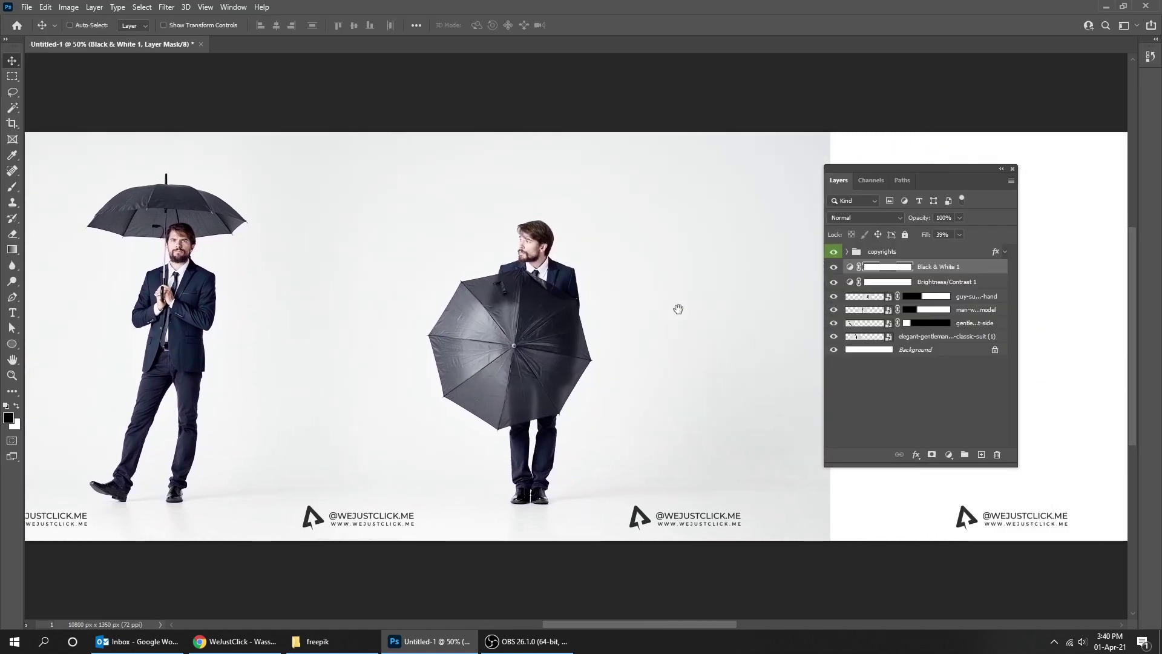
Step: Select the guy-suit-with-umbrella-his-hand layer, check its extent, and rasterize it
{"action": "right_click", "coordinate": [531, 352]}
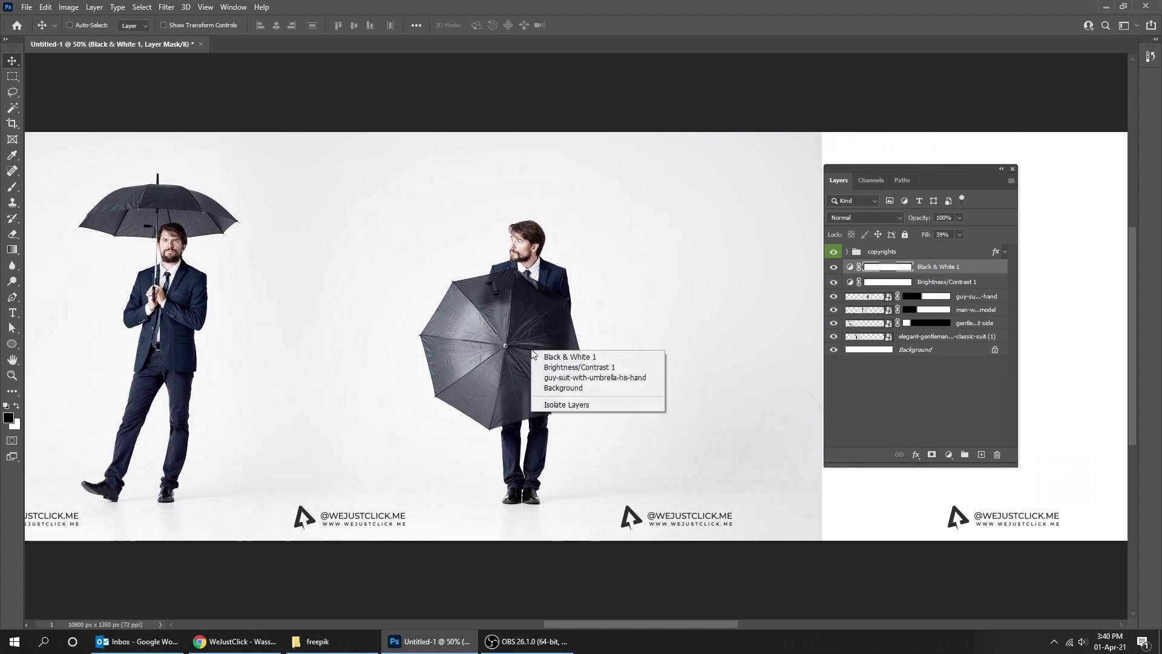
{"action": "left_click", "coordinate": [554, 377]}
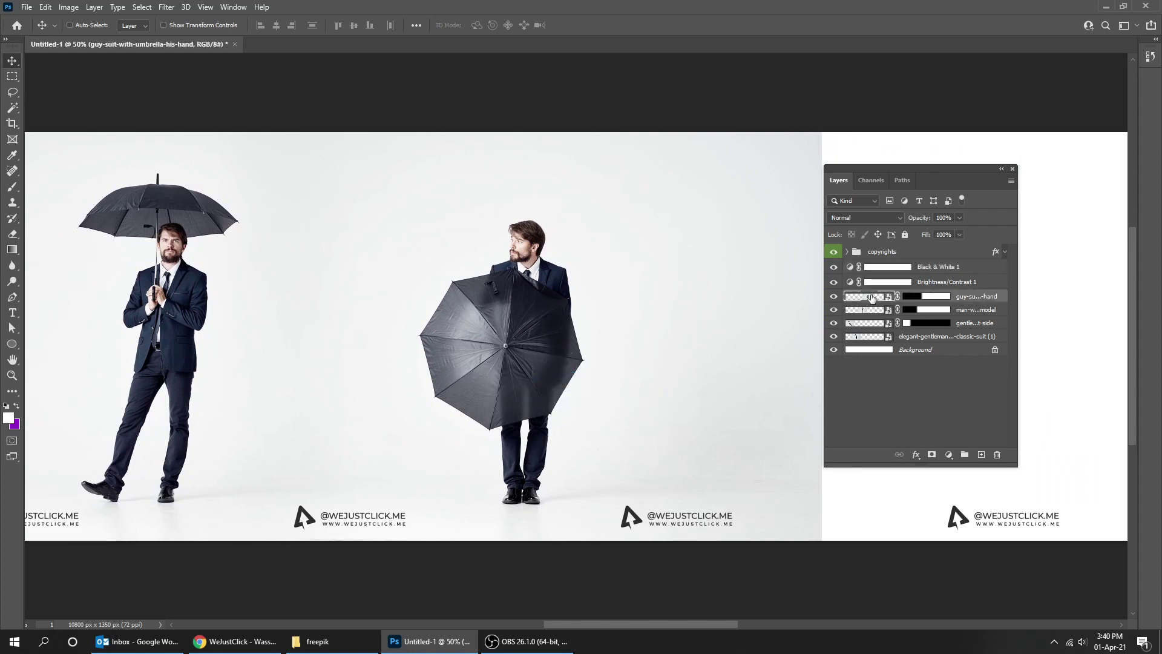
{"action": "left_click", "coordinate": [834, 296]}
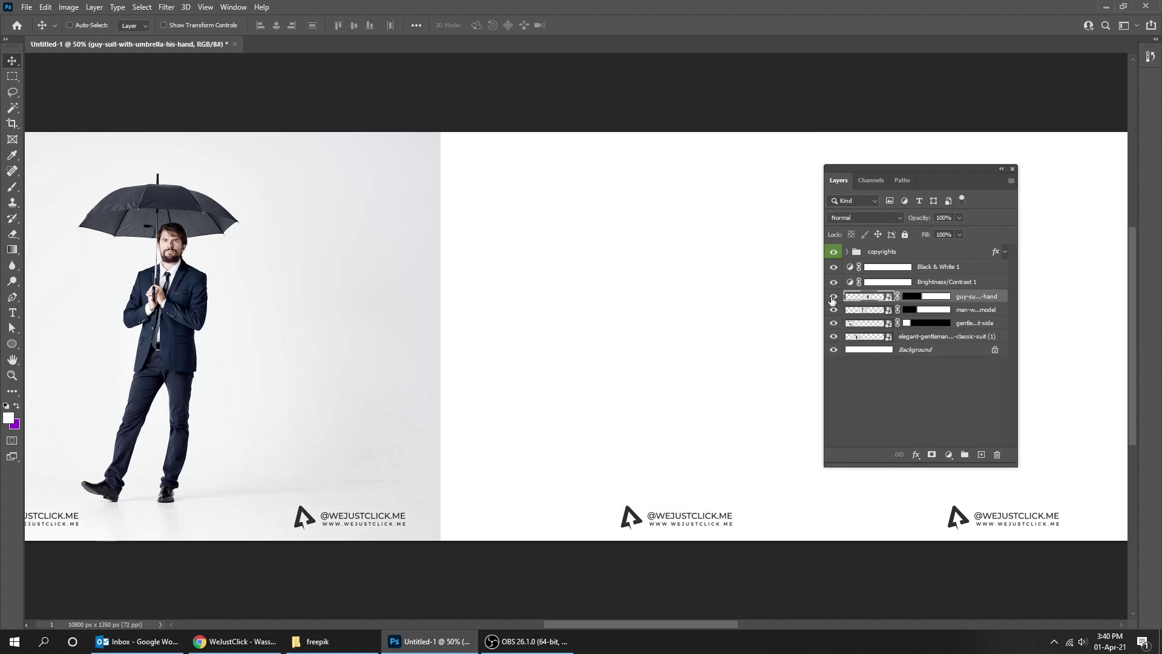
{"action": "left_click", "coordinate": [834, 296]}
{"action": "scroll", "coordinate": [605, 314], "scroll_direction": "right", "scroll_amount": 3}
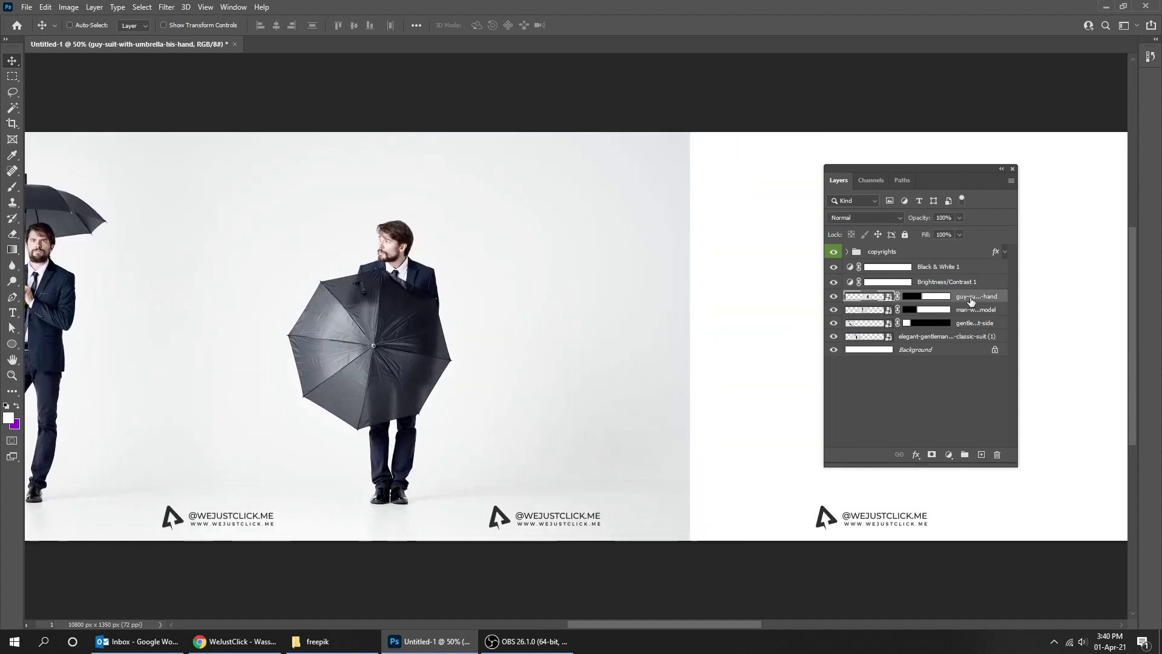
{"action": "right_click", "coordinate": [970, 301]}
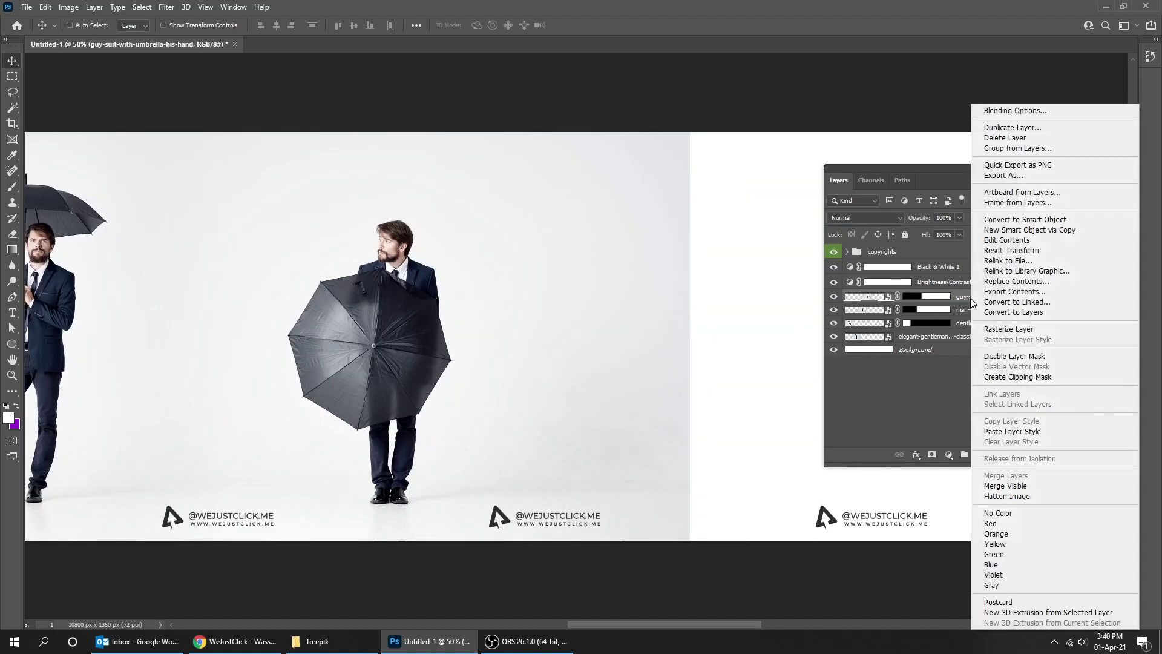
{"action": "left_click", "coordinate": [990, 330]}
Step: Replace the photo's old mask with a fresh one and draw a gradient fading its right edge to white
{"action": "left_click", "coordinate": [928, 297]}
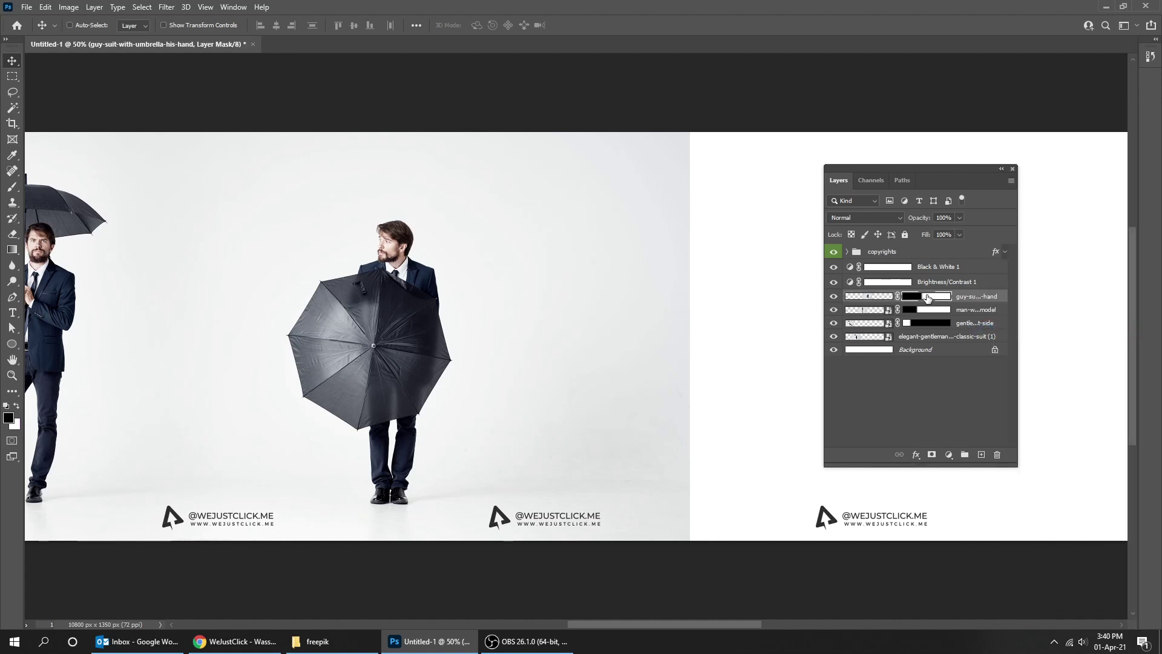
{"action": "left_click", "coordinate": [997, 457]}
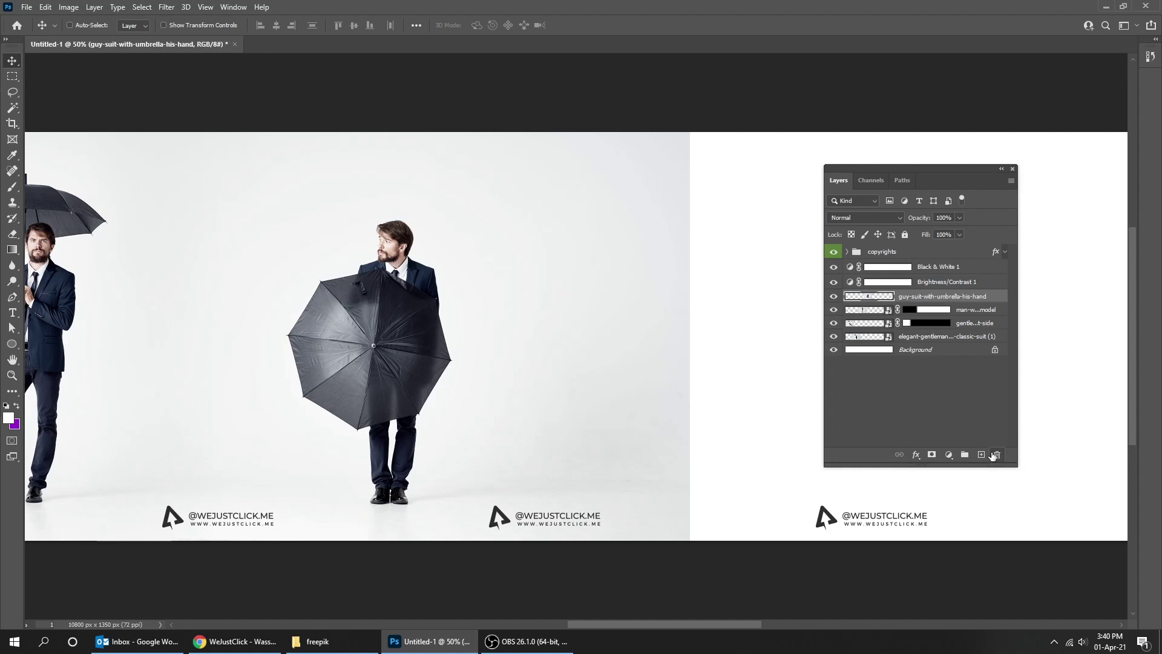
{"action": "left_click", "coordinate": [932, 454]}
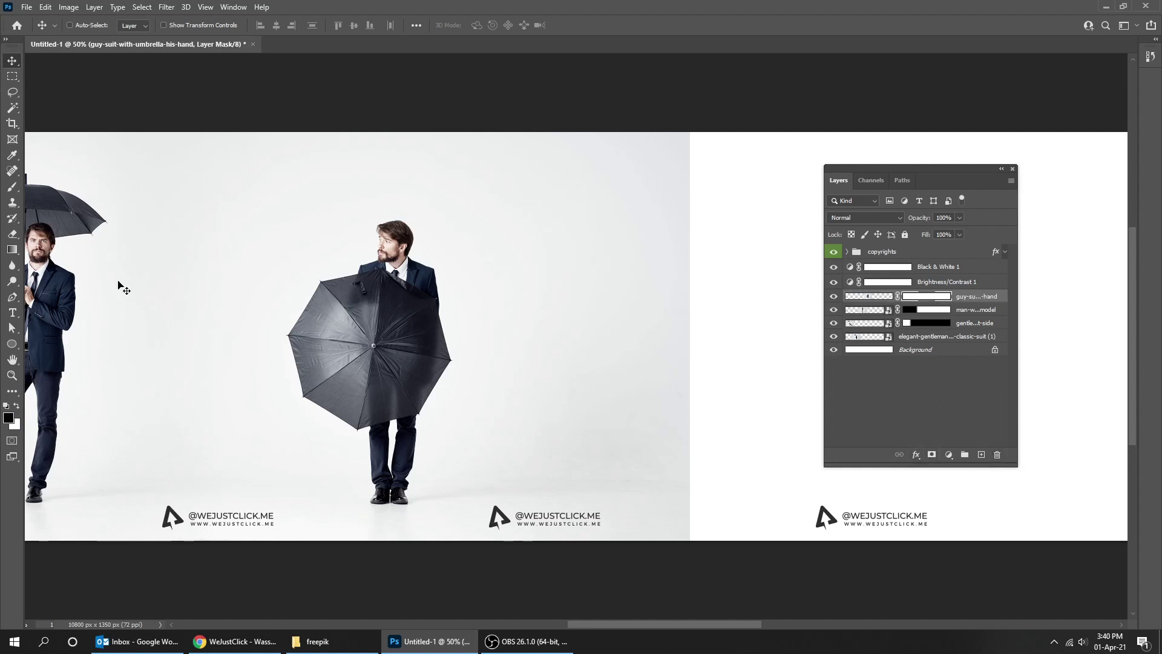
{"action": "key", "text": "g"}
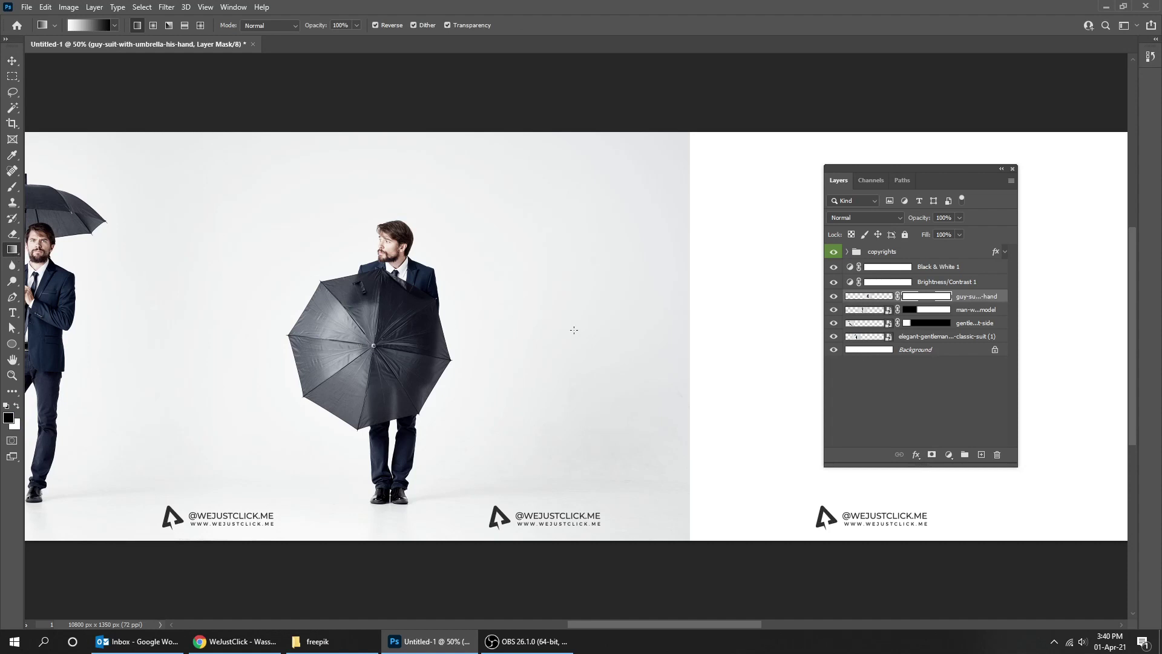
{"action": "left_click_drag", "start_coordinate": [563, 329], "coordinate": [669, 328]}
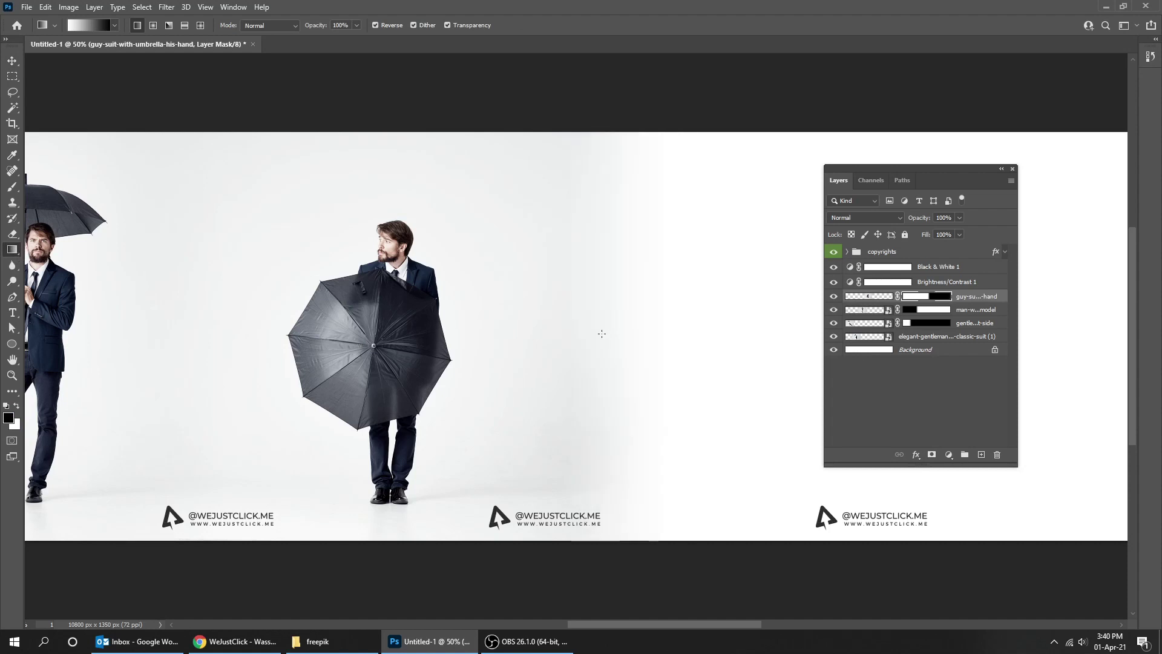
{"action": "left_click_drag", "start_coordinate": [508, 333], "coordinate": [631, 333]}
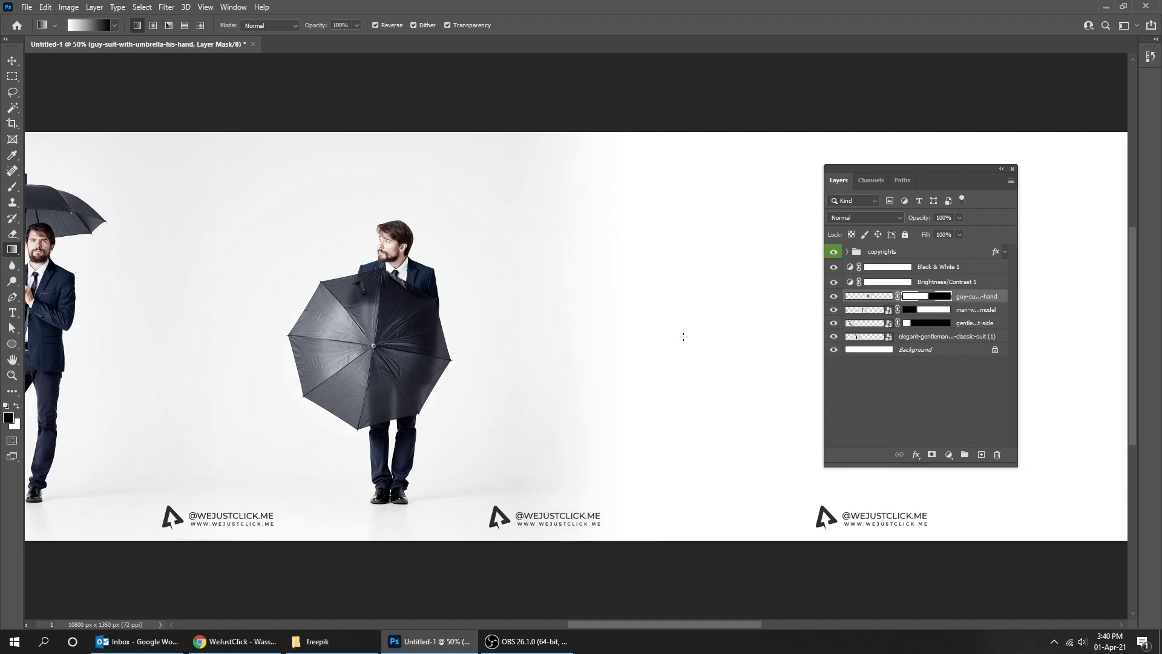
Step: With the photo's pixels targeted and panels hidden, drag the open-umbrella photo until it sits slightly further left
{"action": "key", "text": "v"}
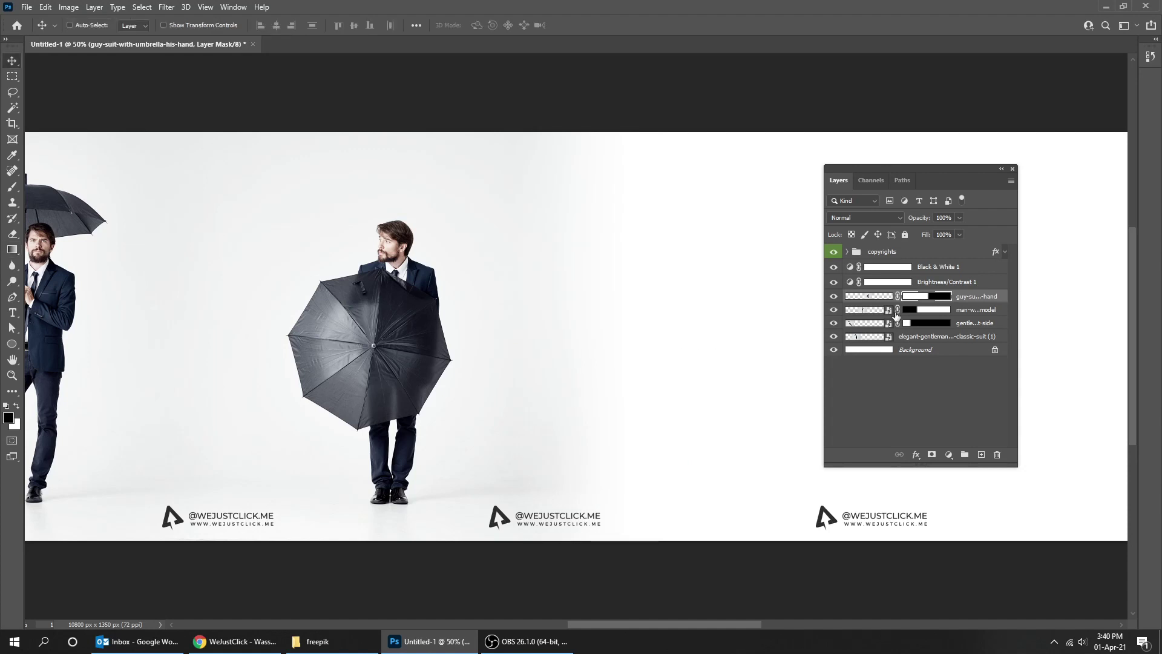
{"action": "left_click", "coordinate": [880, 296]}
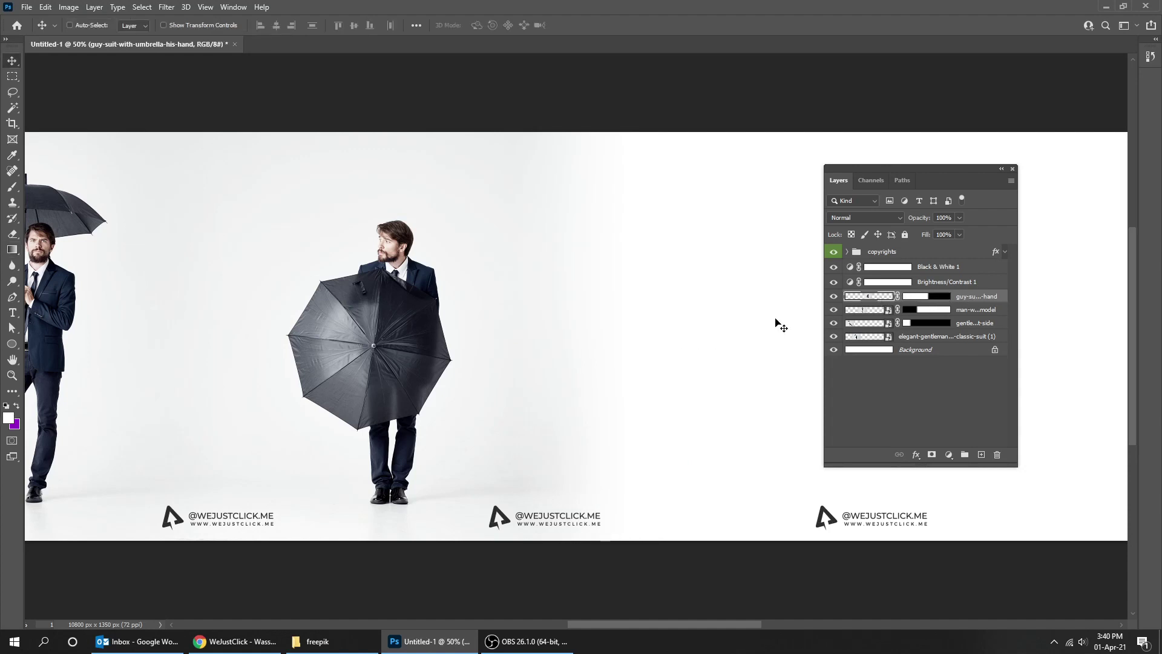
{"action": "key", "text": "Tab"}
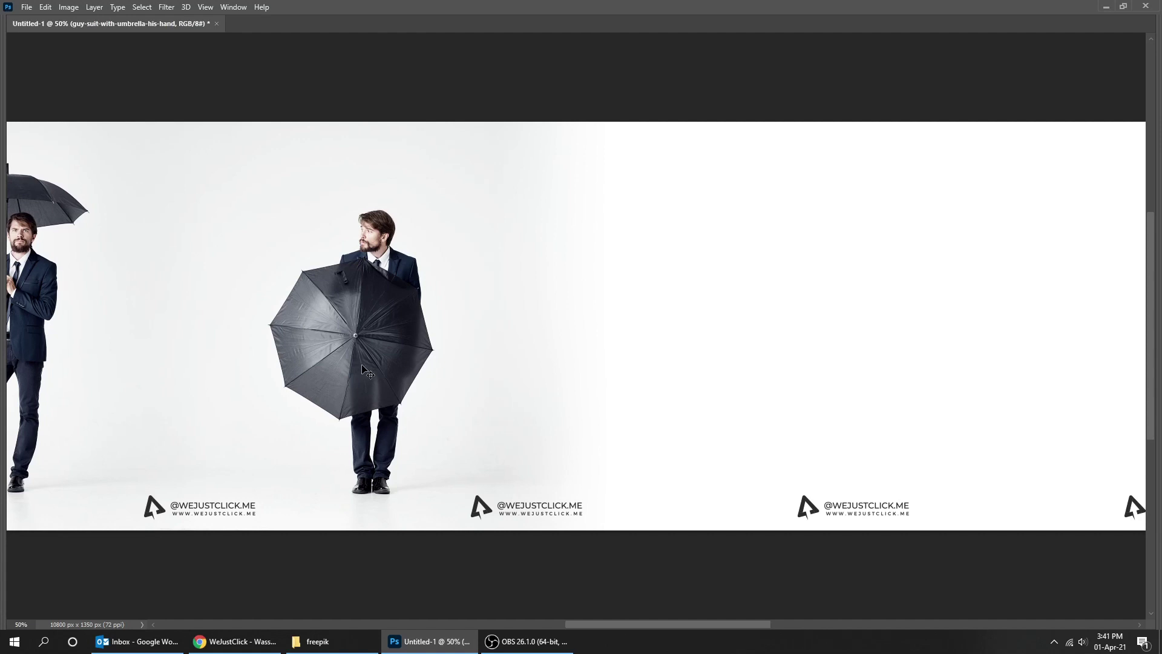
{"action": "left_click_drag", "start_coordinate": [362, 369], "coordinate": [534, 369]}
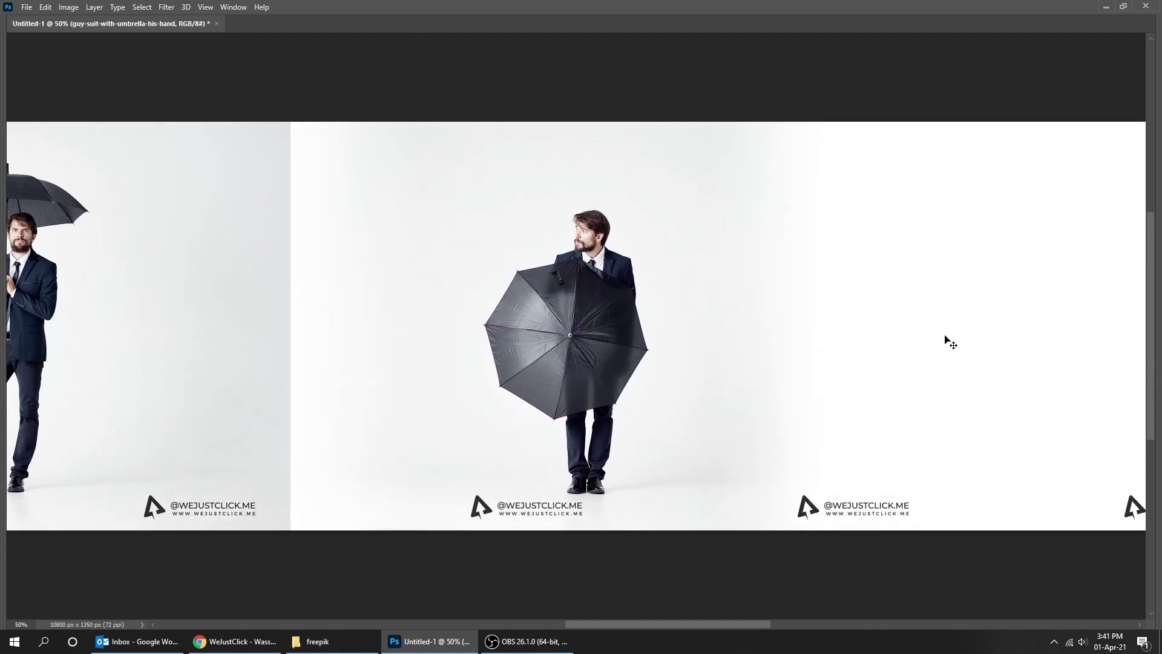
{"action": "left_click_drag", "start_coordinate": [602, 374], "coordinate": [378, 380]}
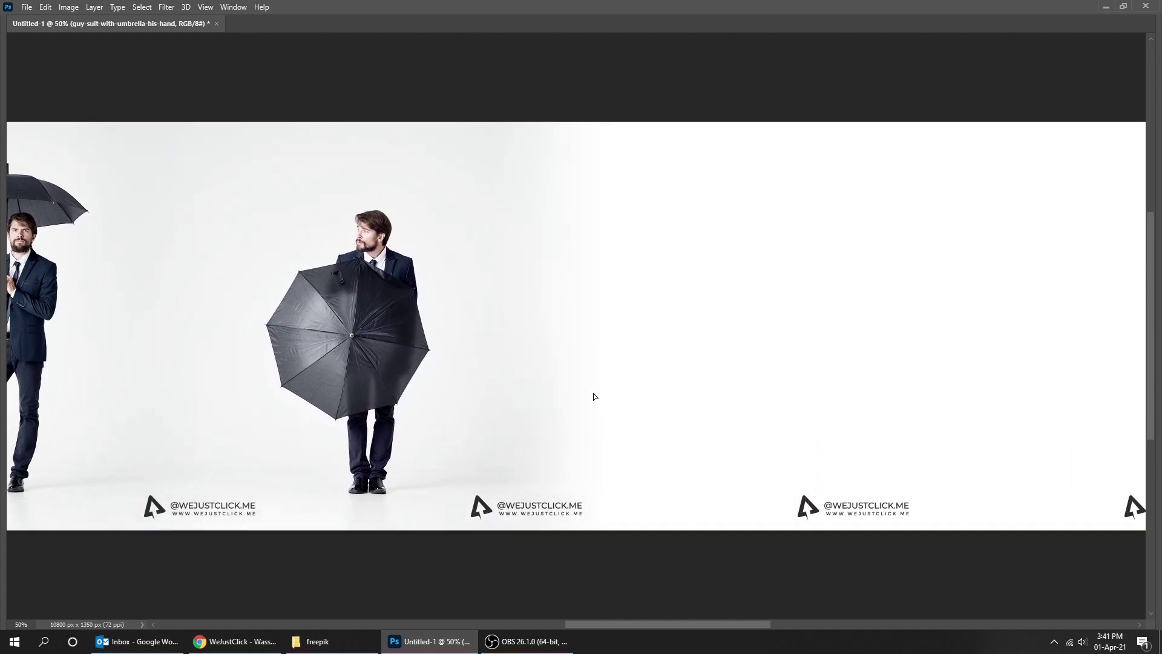
{"action": "left_click_drag", "start_coordinate": [593, 397], "coordinate": [571, 398]}
{"action": "key", "text": "Tab"}
{"action": "key", "text": "Tab"}
{"action": "scroll", "coordinate": [851, 308], "scroll_direction": "left", "scroll_amount": 4}
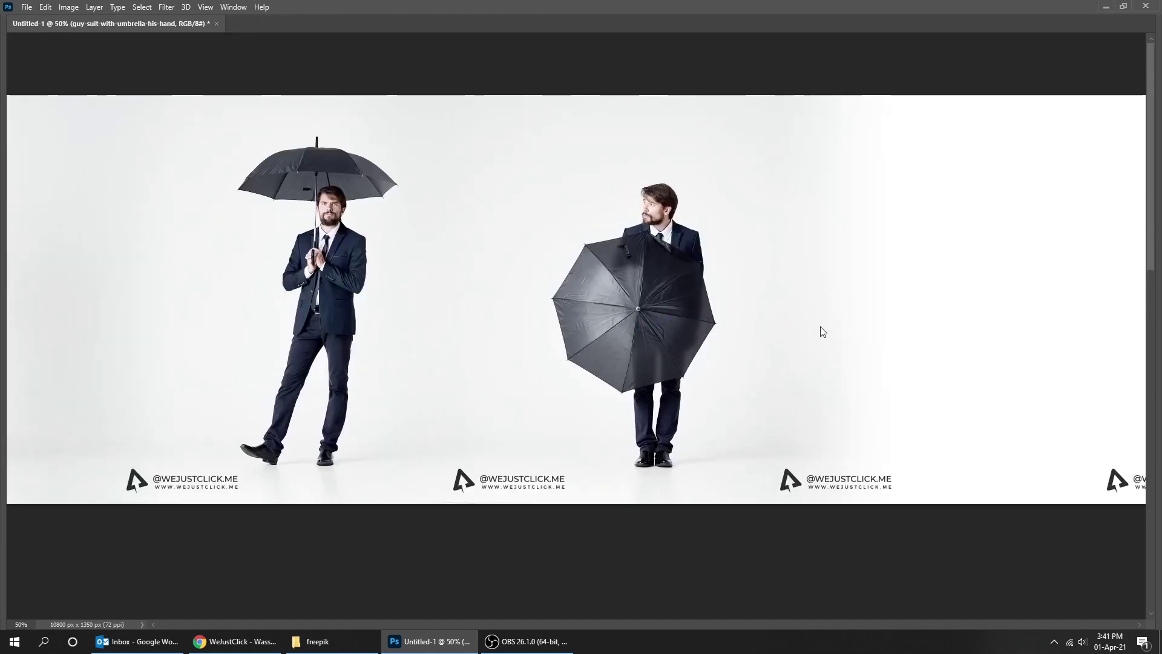